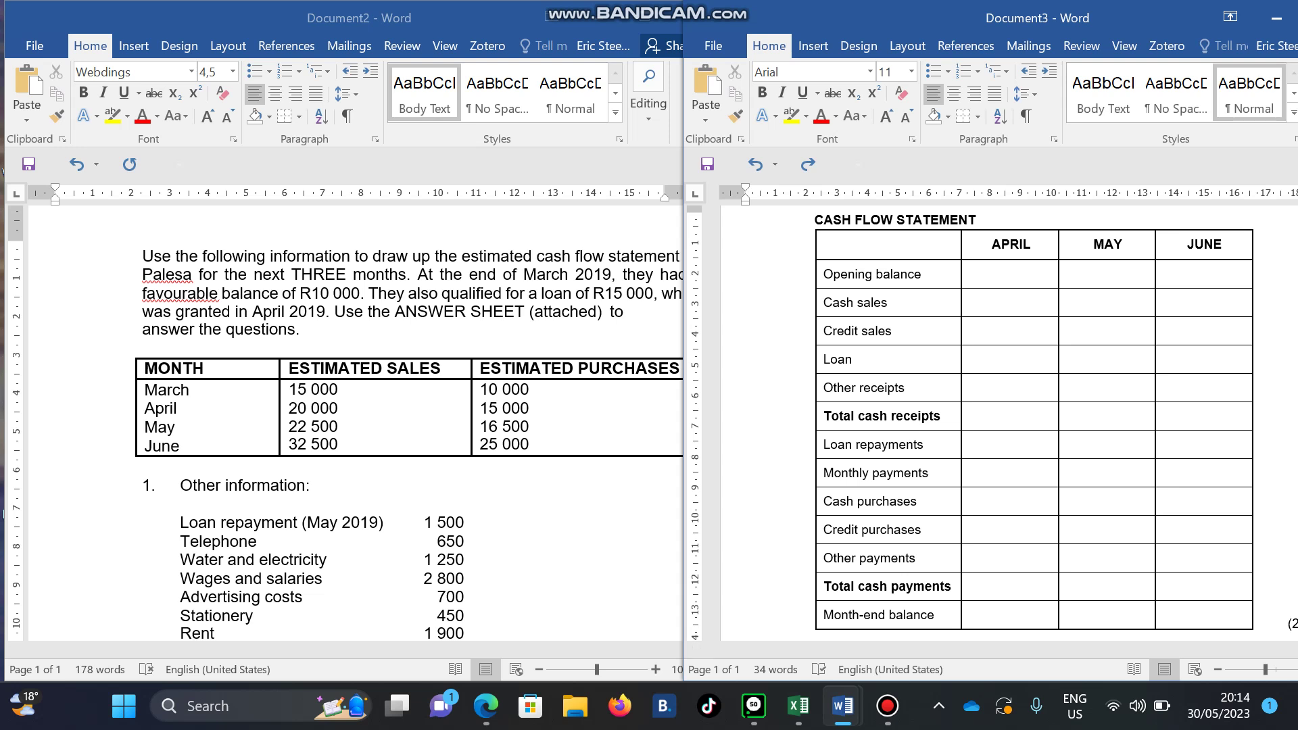
Enter 10 000 as April's opening balance and 15 000 as April's loan in the cash flow statement.
left_click(55, 242)
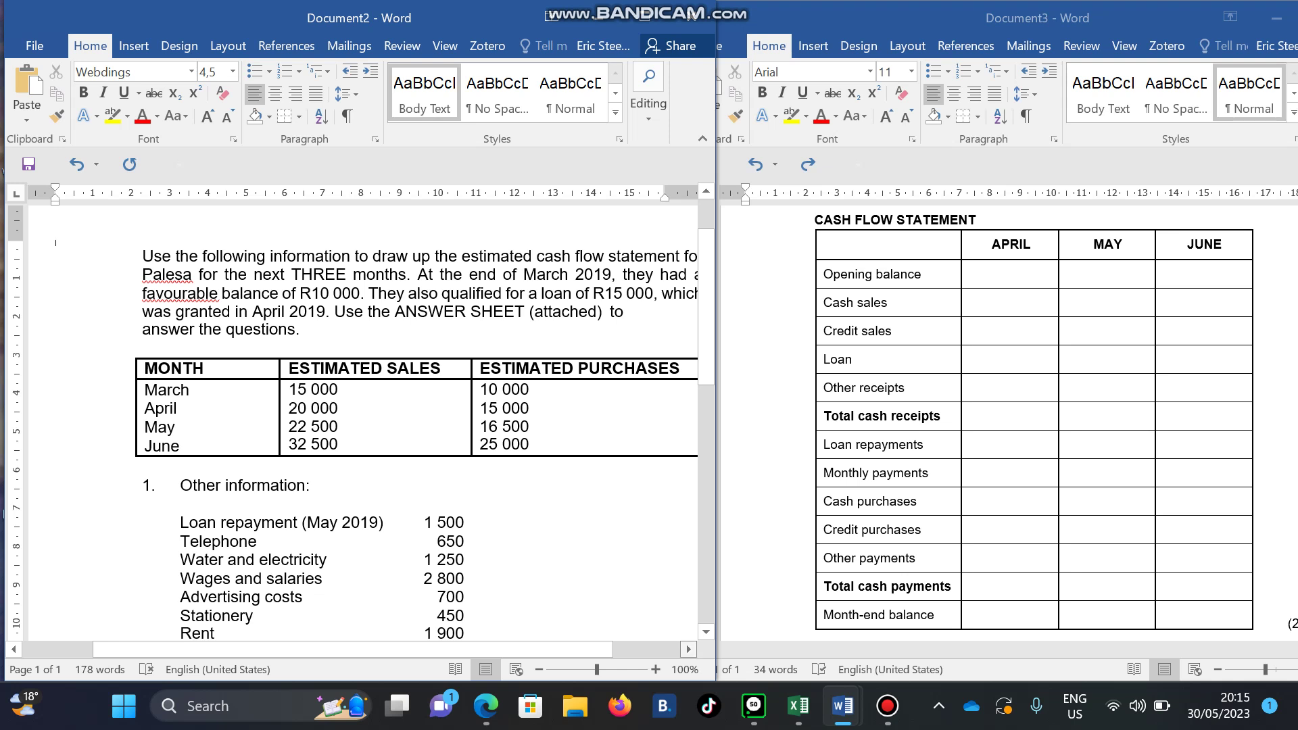
left_click(688, 649)
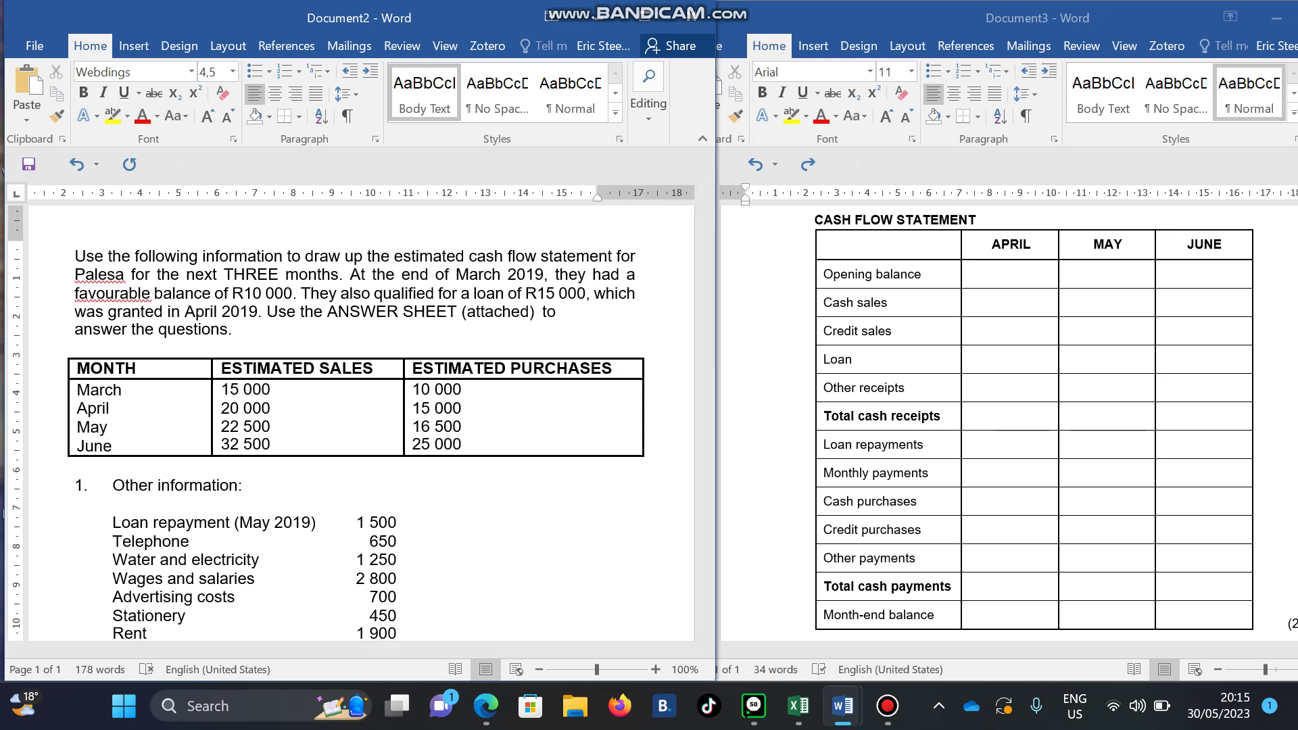
left_click(746, 635)
left_click(989, 273)
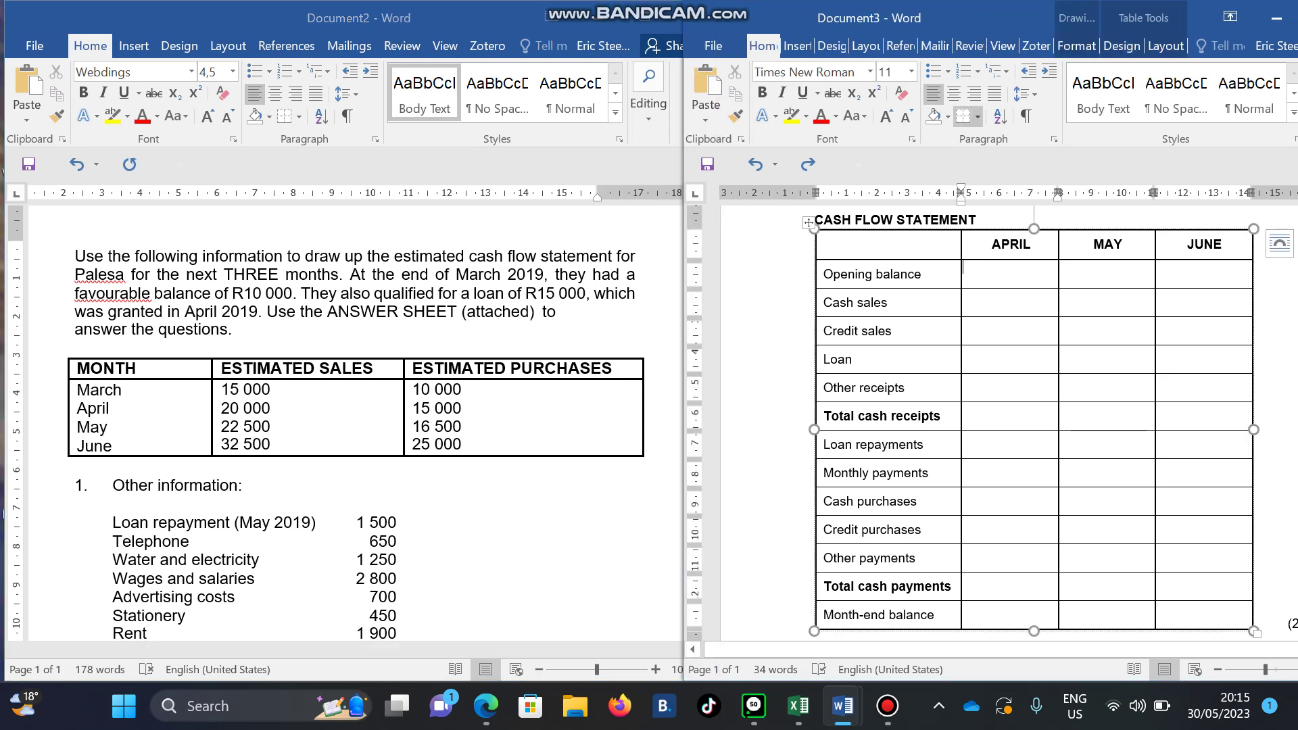
type("10 000")
type("15 0")
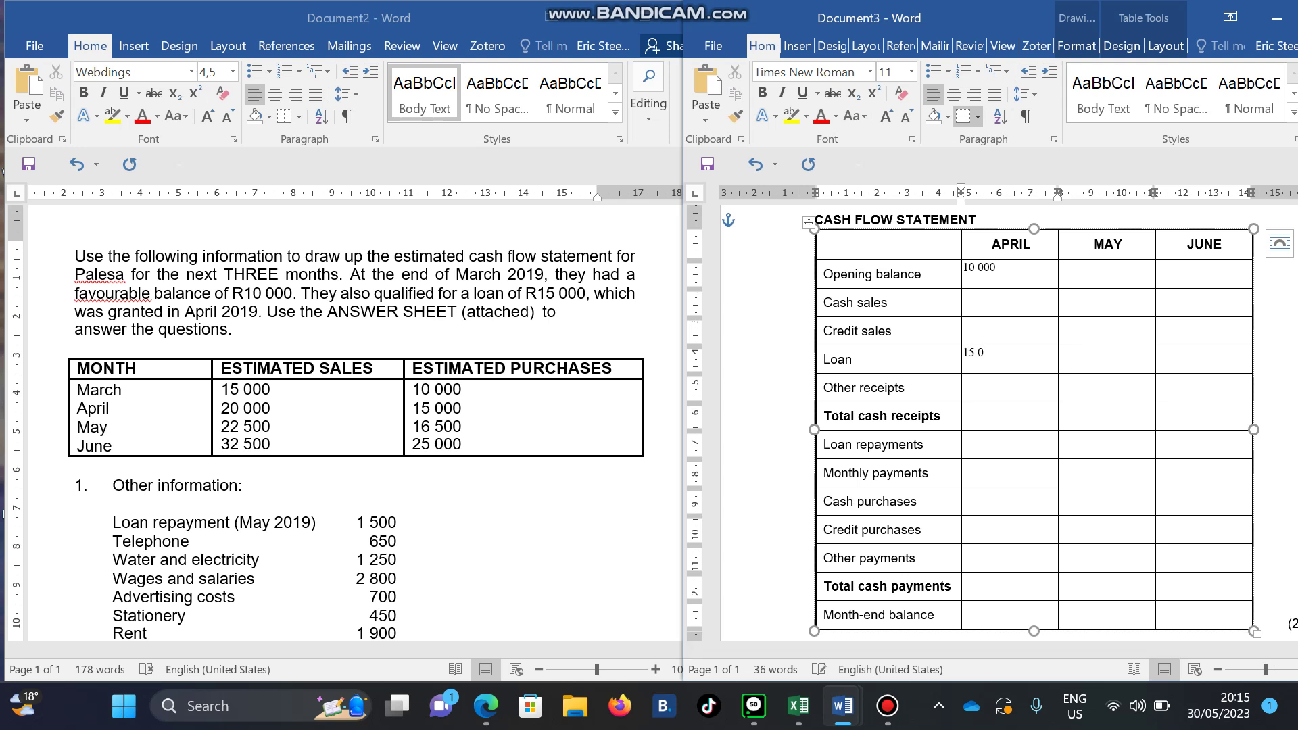
type("00")
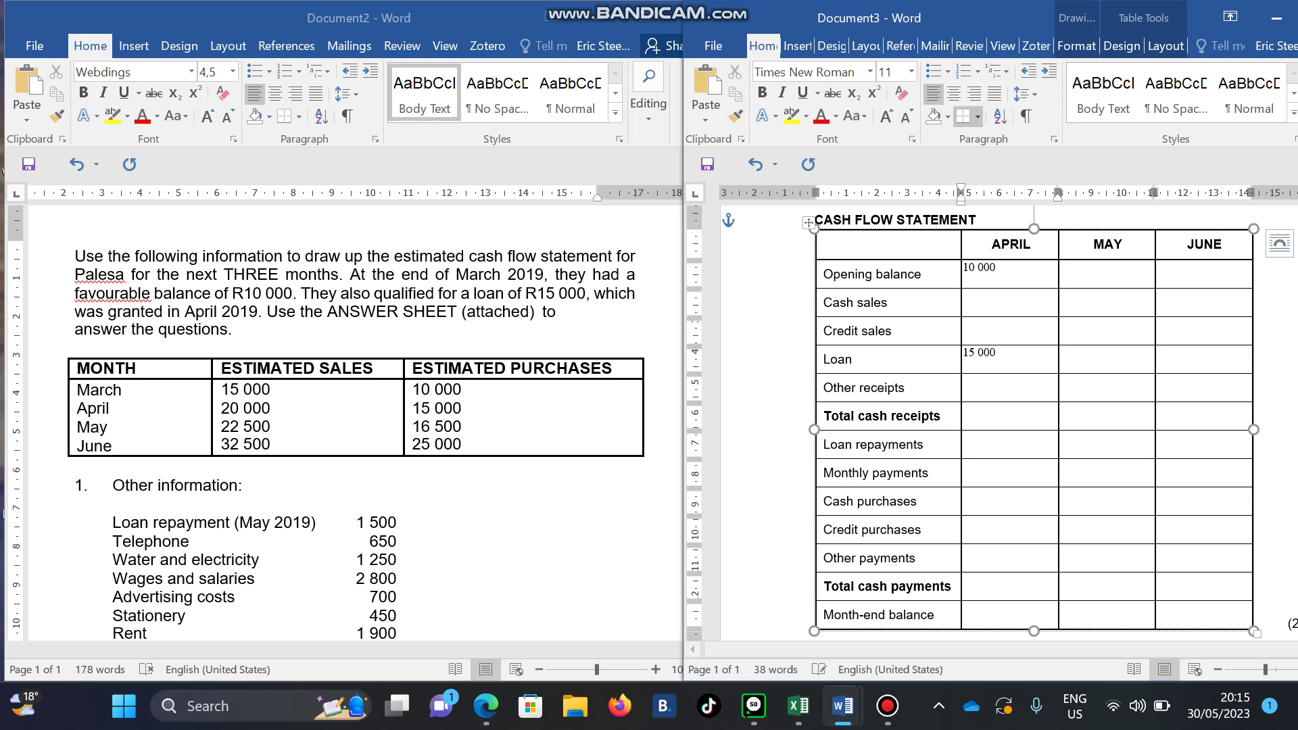
Examine the credit sales and purchases notes in Document2 and the cash/credit breakdown in the CASH FLOW STATEMENT ebm document.
key("alt+Tab")
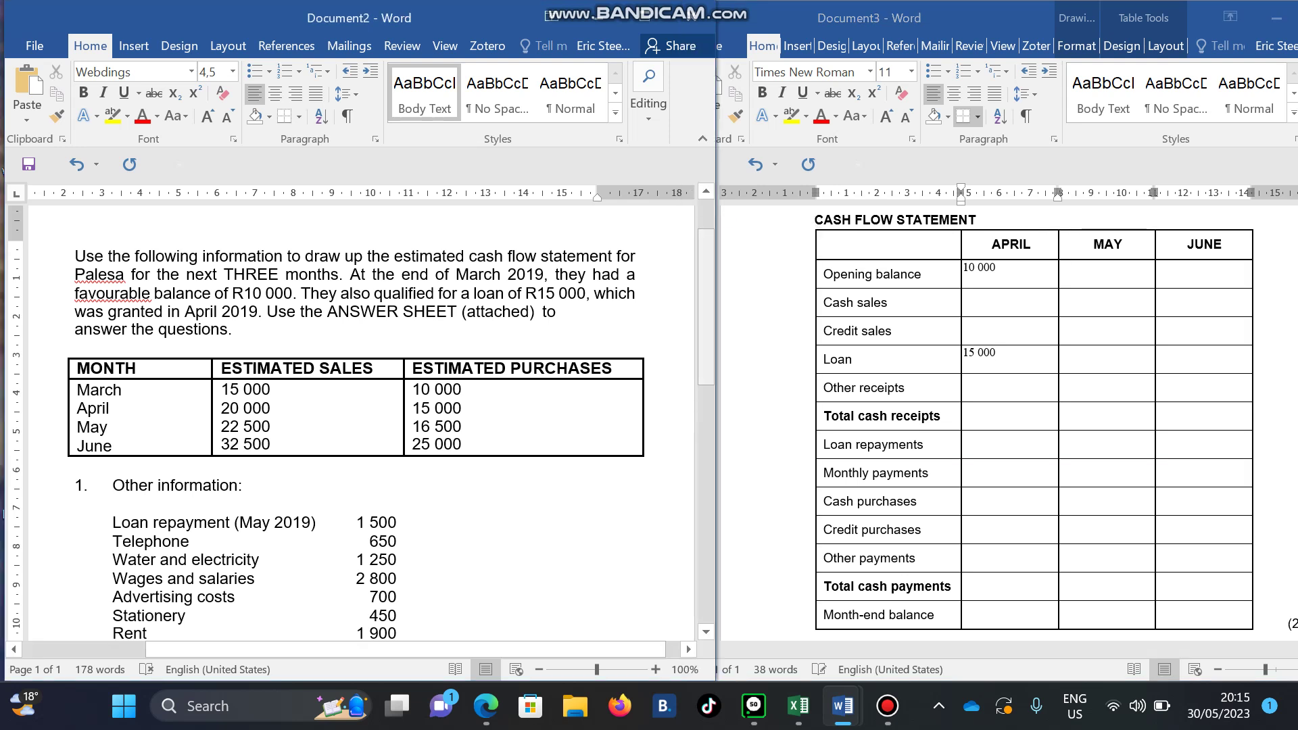
scroll(362, 419, "down", 3)
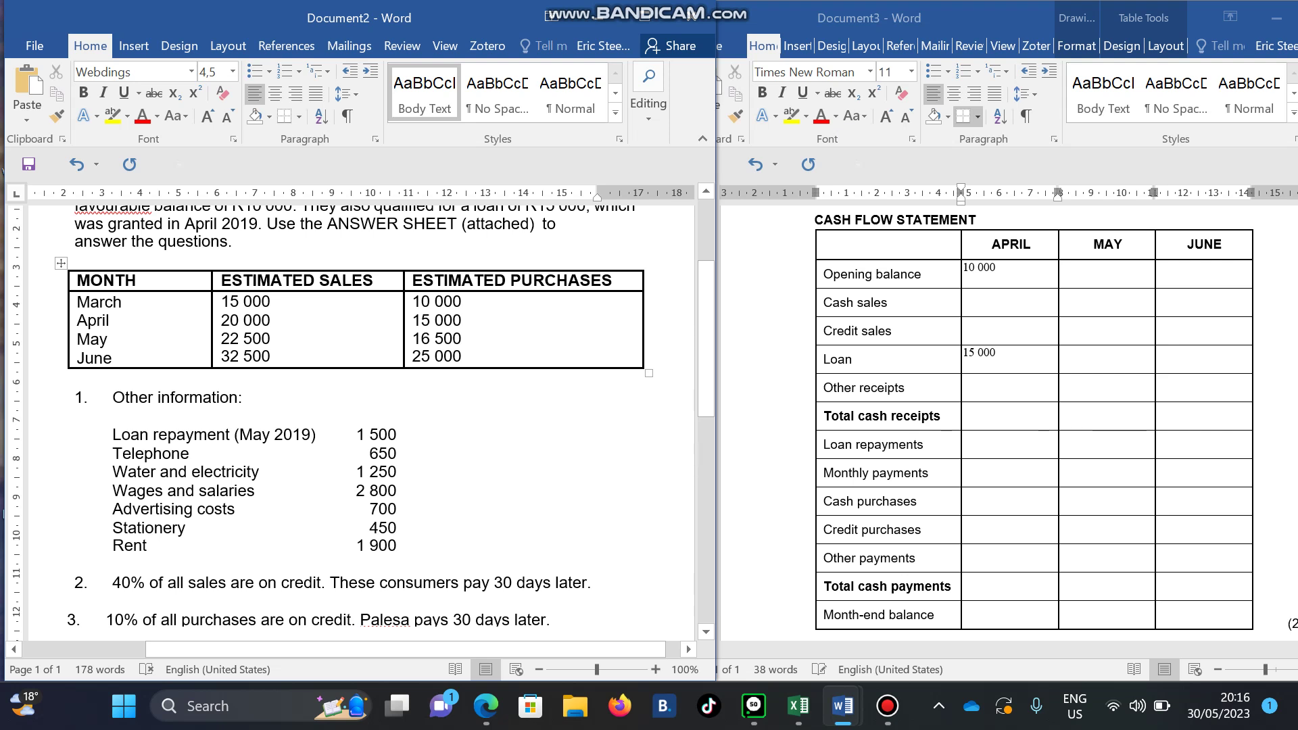
mouse_move(842, 706)
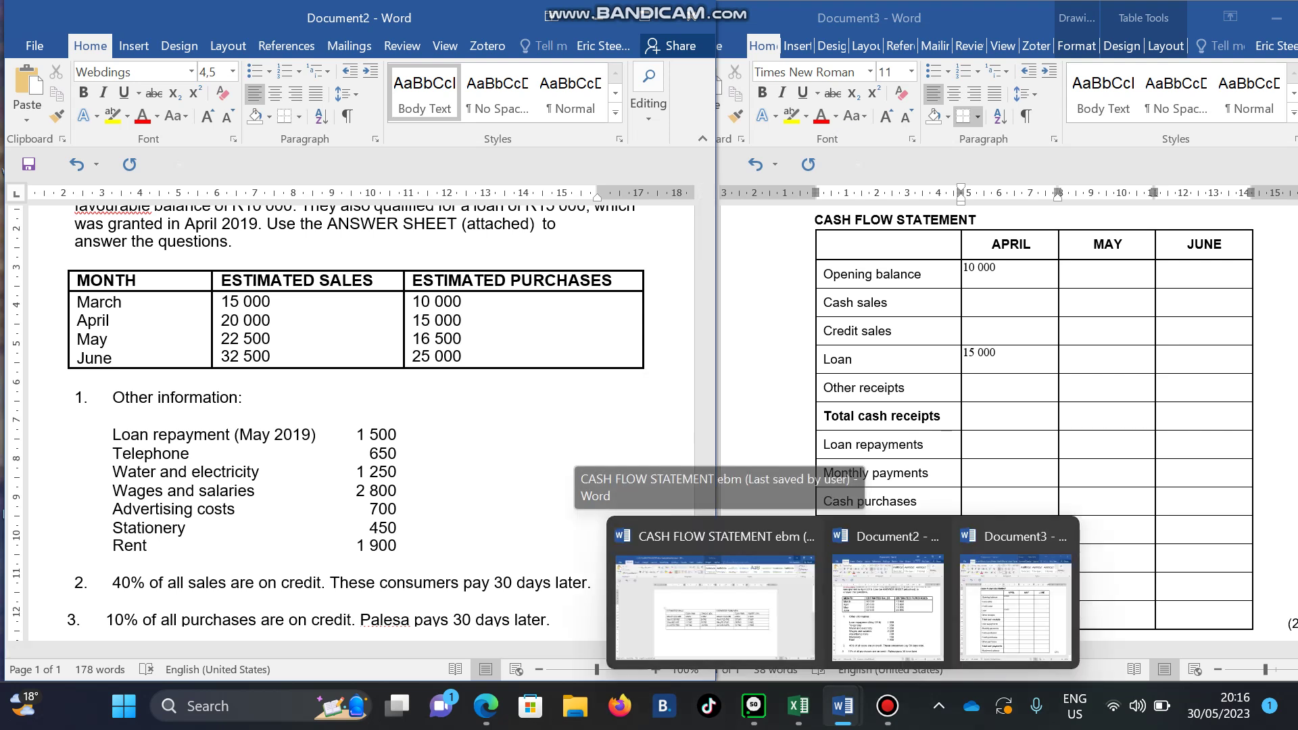
left_click(715, 595)
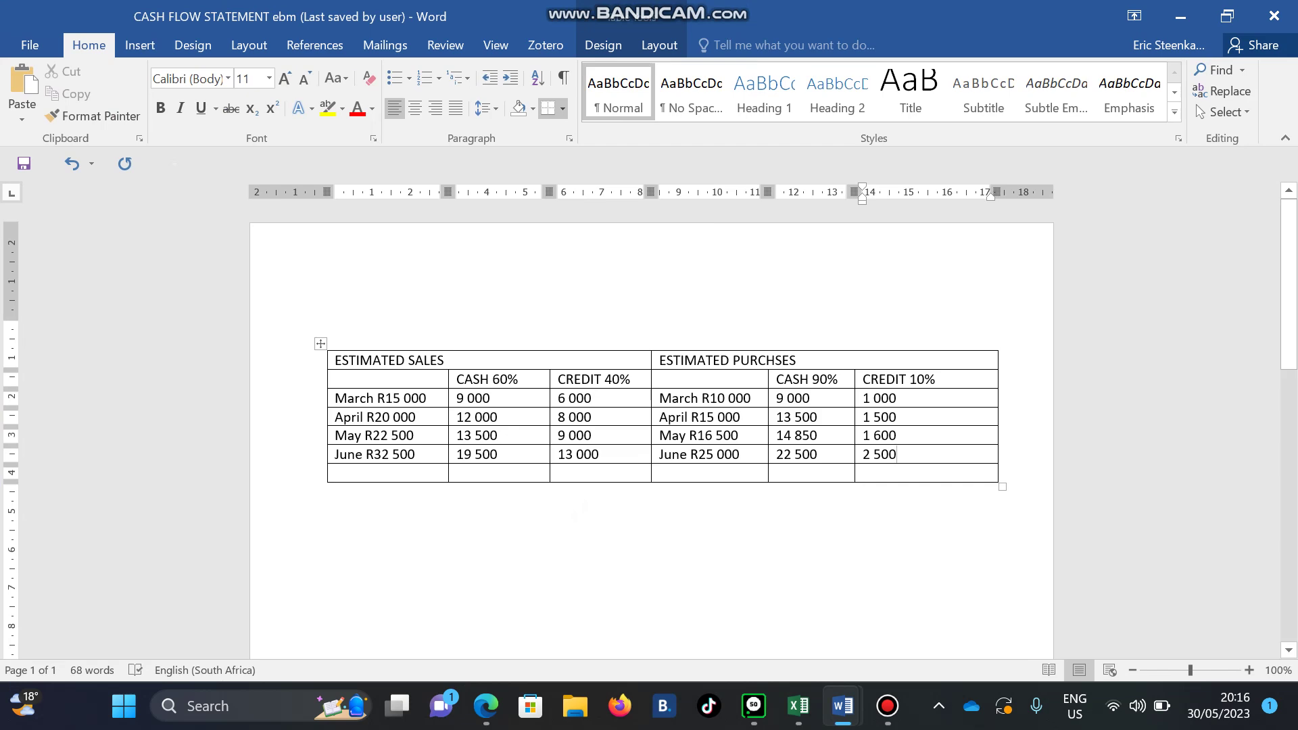
mouse_move(843, 706)
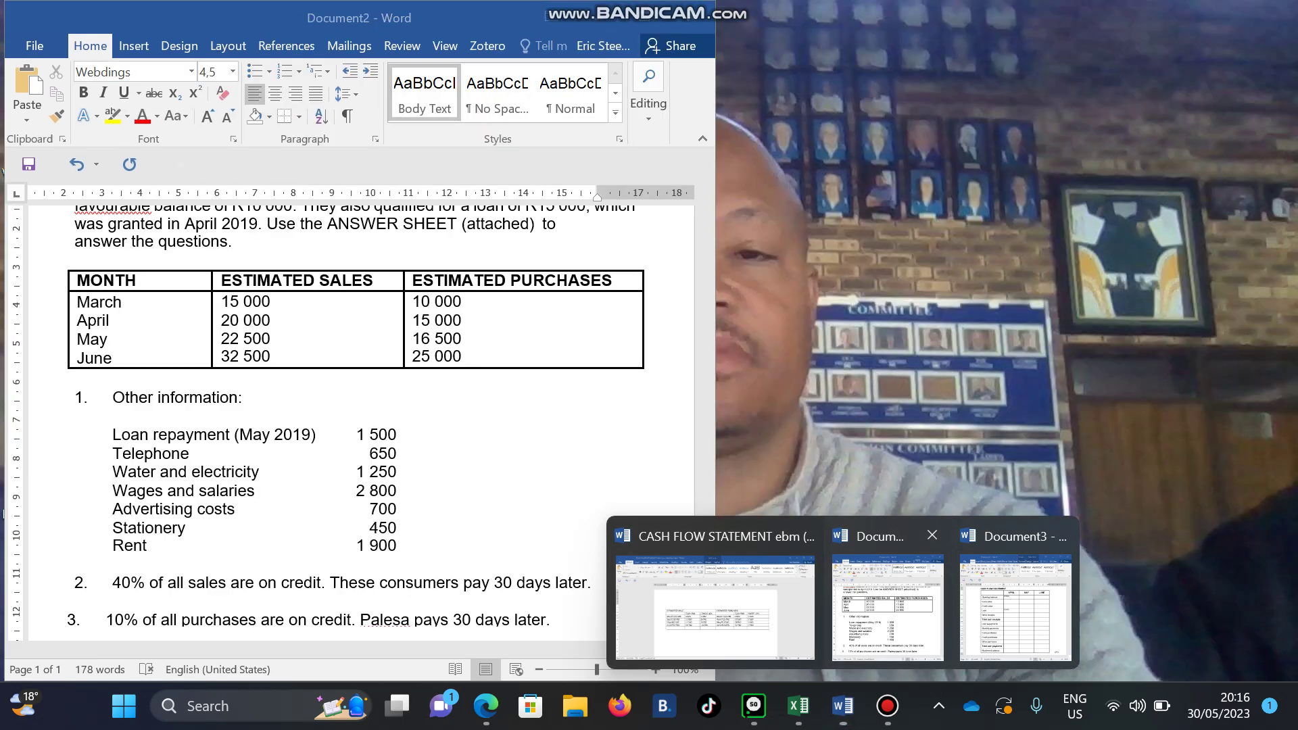
left_click(888, 605)
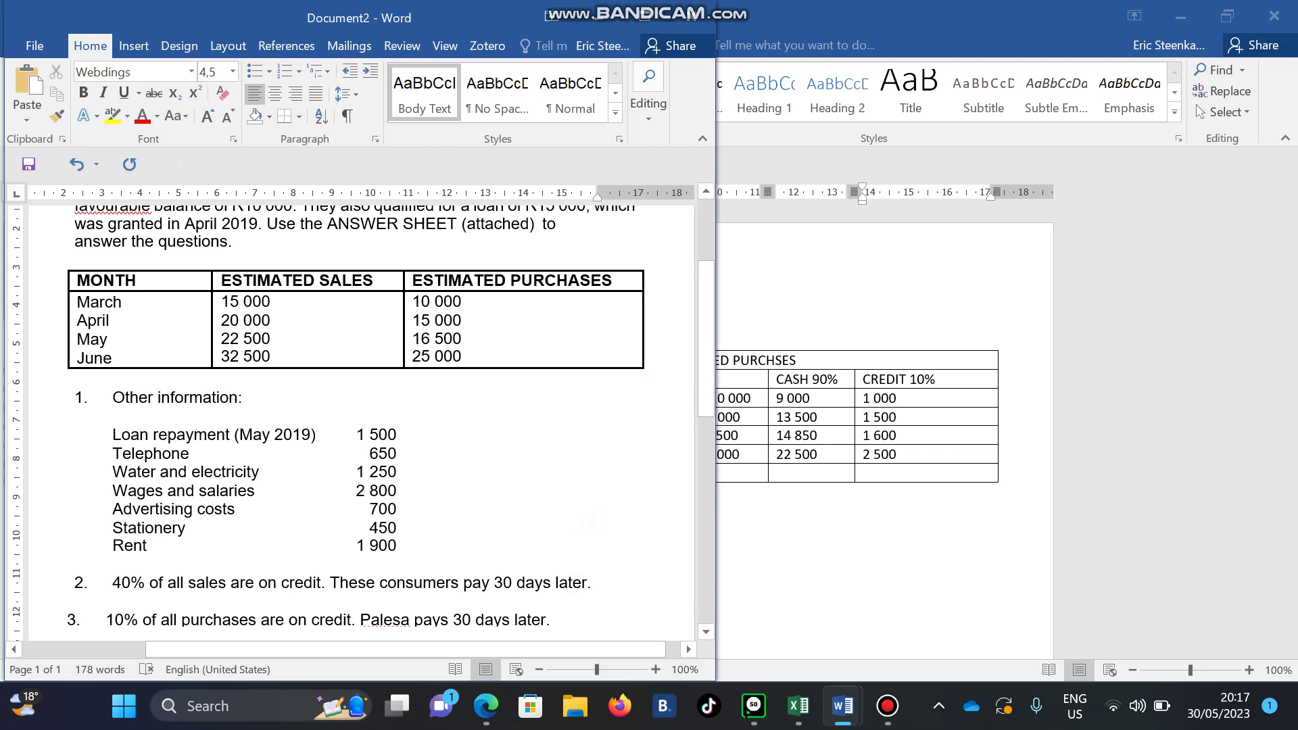
left_click(897, 454)
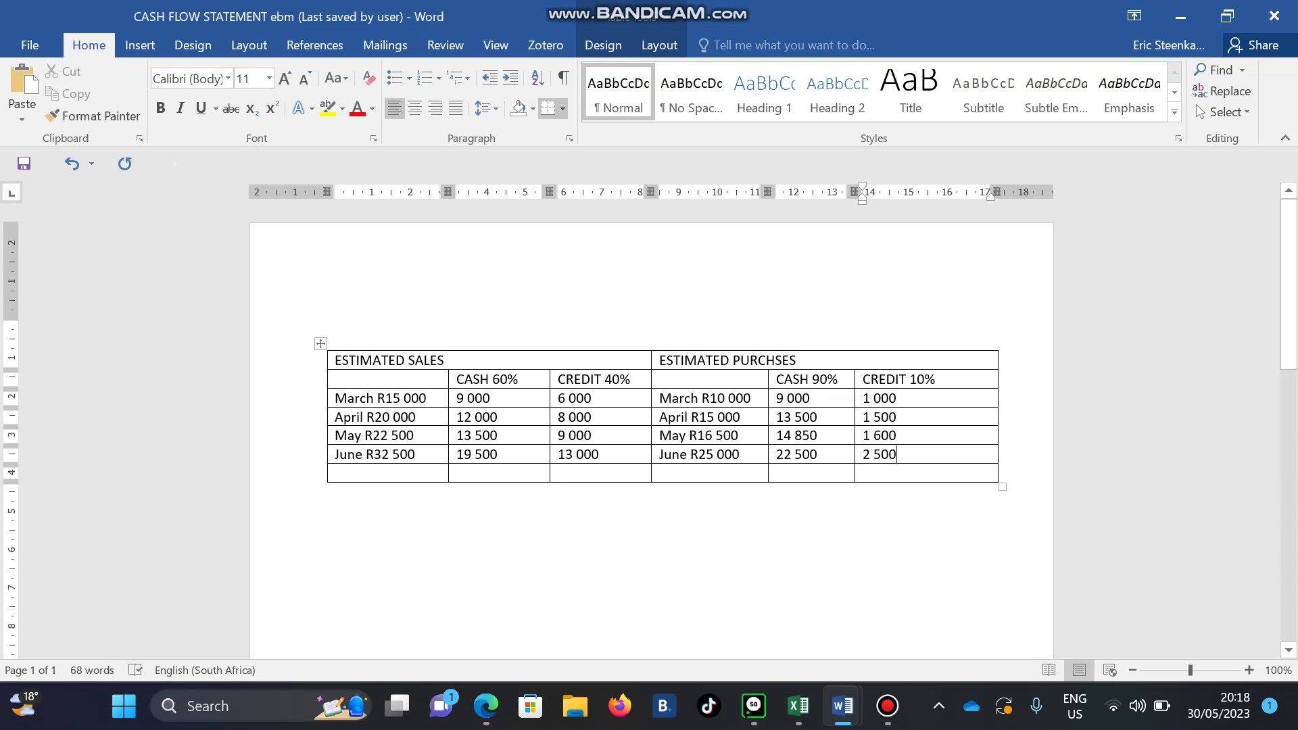
Return to the answer sheet in Document3 and enter 12 000 as April's cash sales.
mouse_move(843, 707)
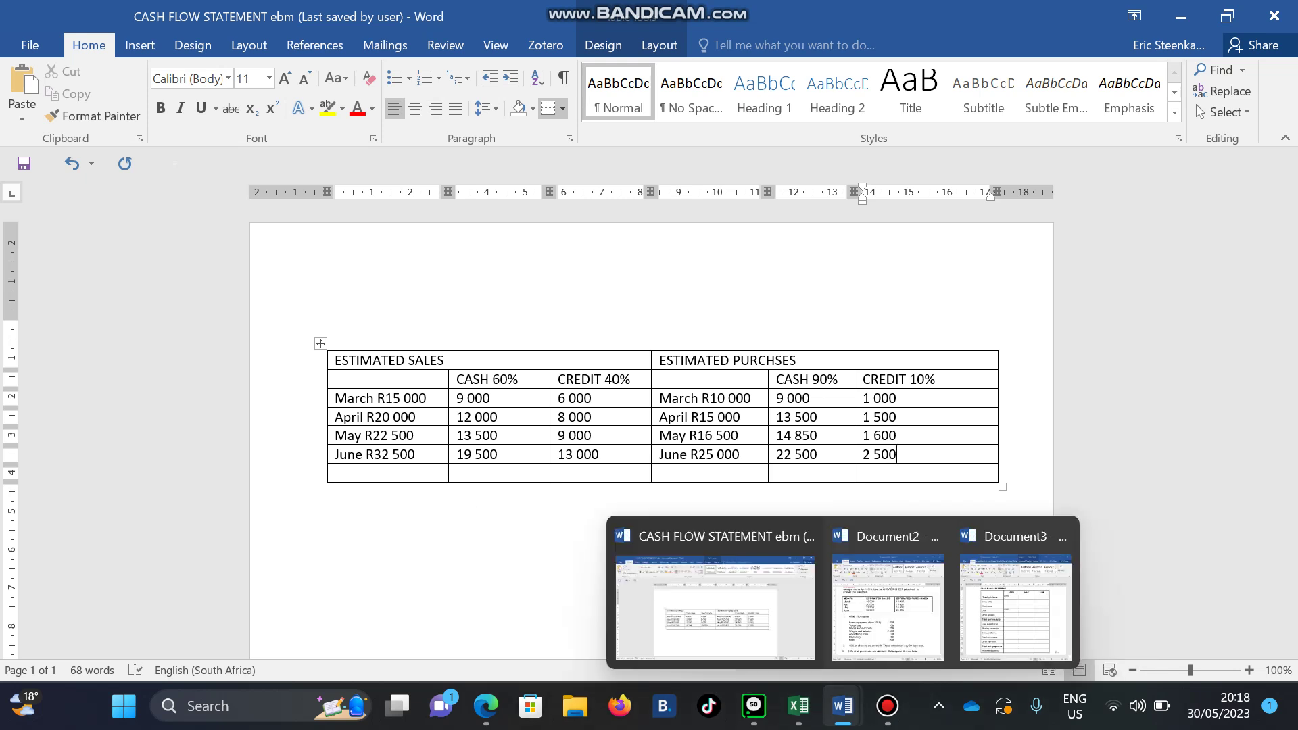
left_click(1014, 606)
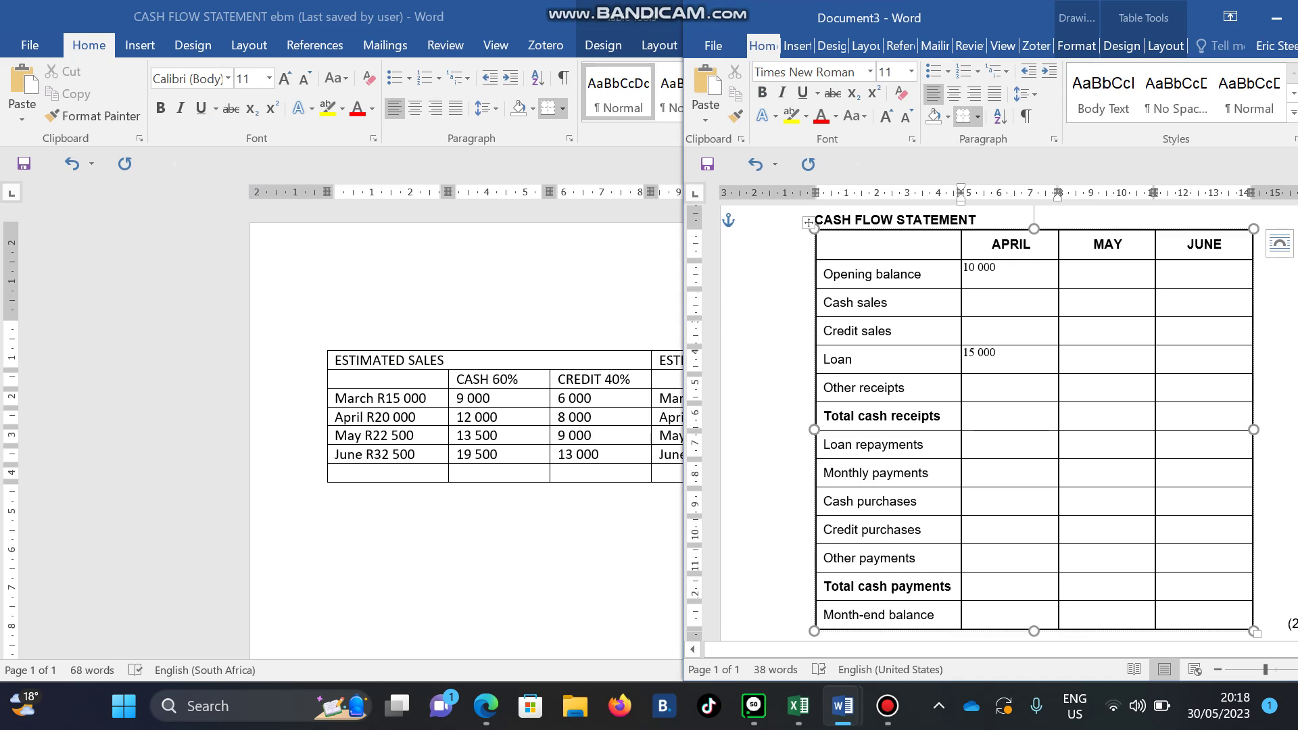
type("9000")
left_click(1062, 296)
left_click(988, 295)
key("BackSpace")
key("BackSpace")
key("BackSpace")
key("BackSpace")
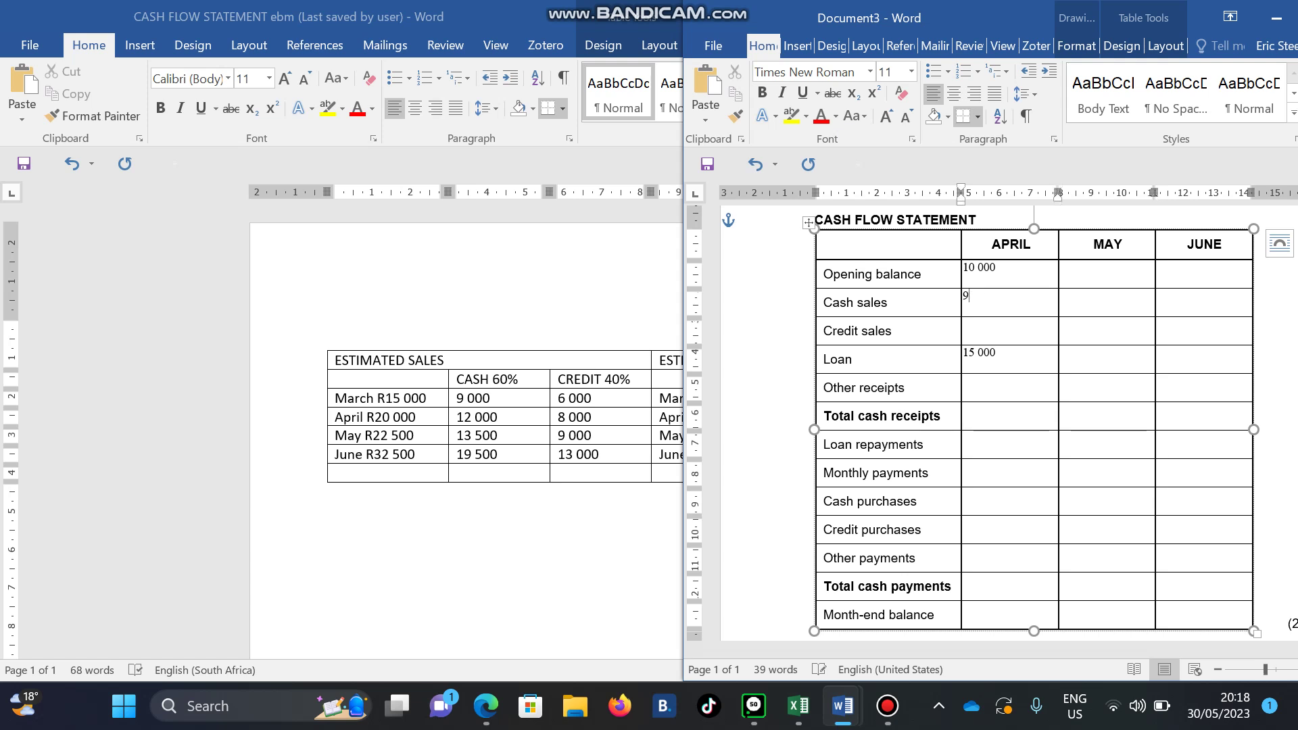
type("12 000")
Enter cash sales of 13 500 for May and 19 500 for June.
left_click(1069, 298)
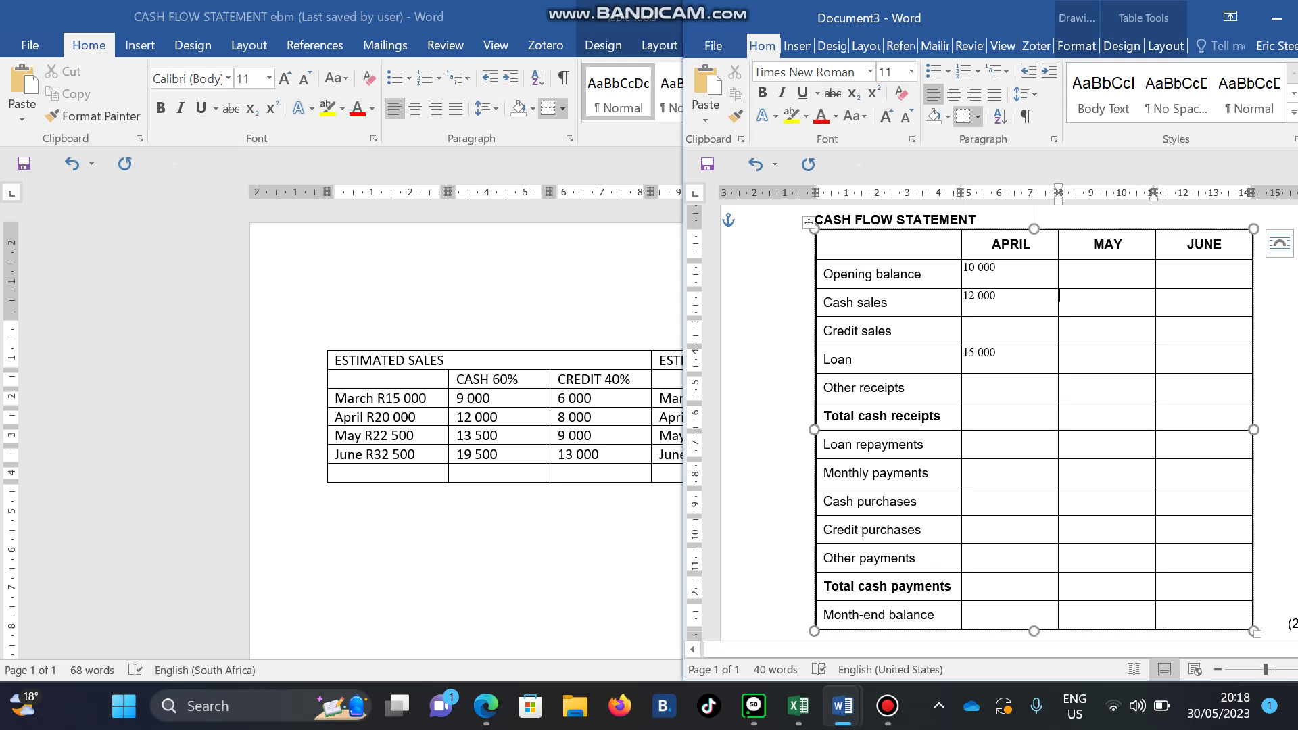
type("13 ")
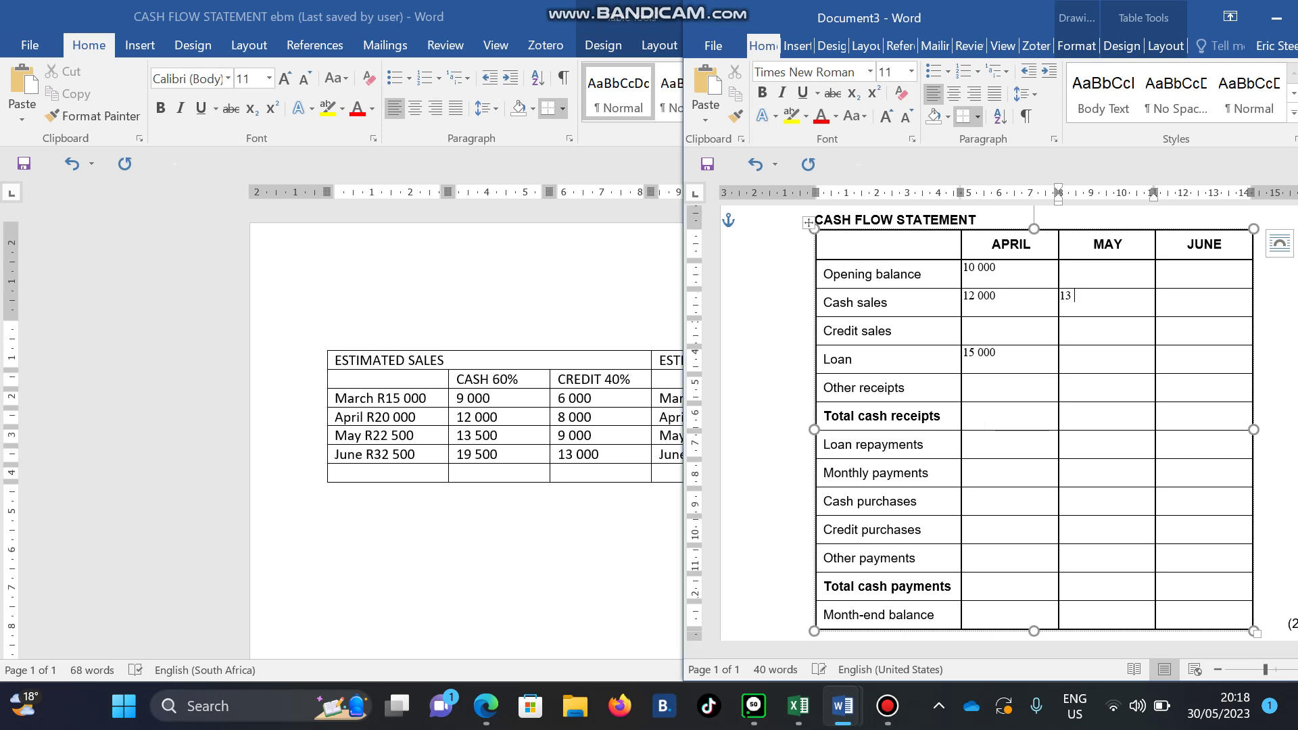
type("500")
left_click(1165, 298)
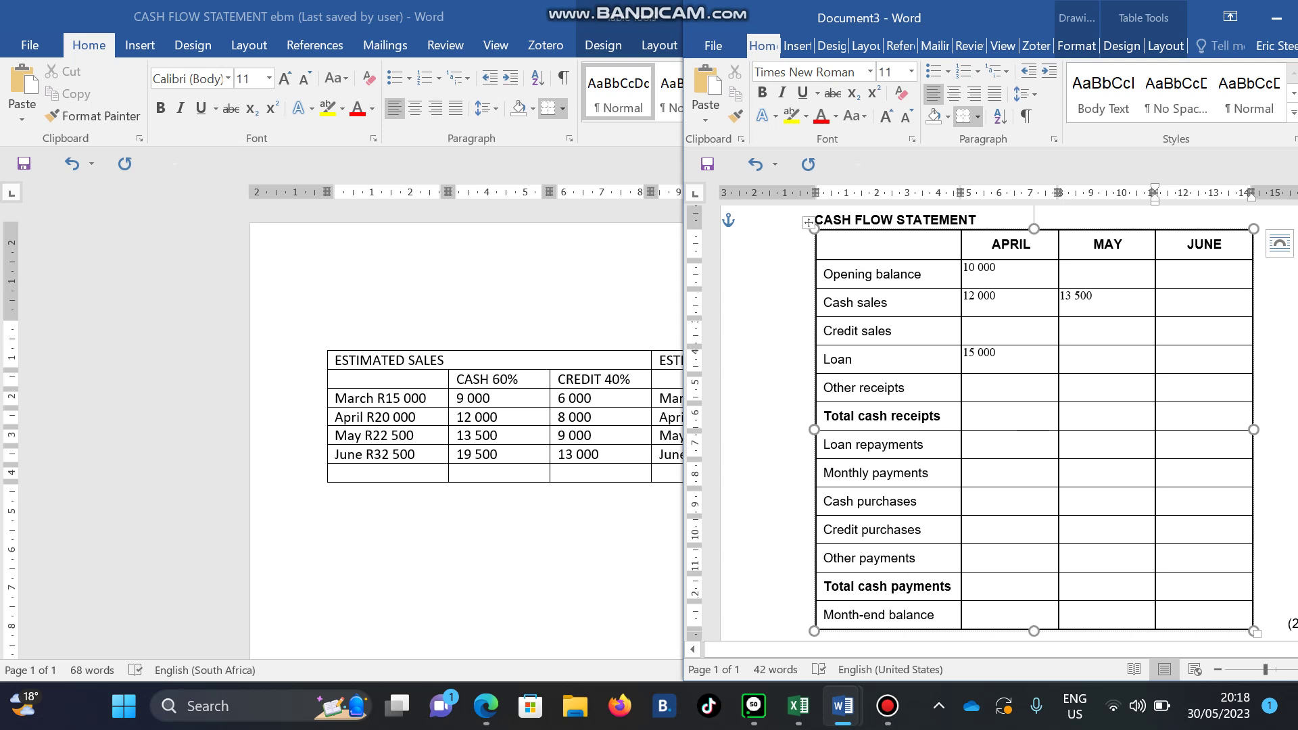
type("19 500")
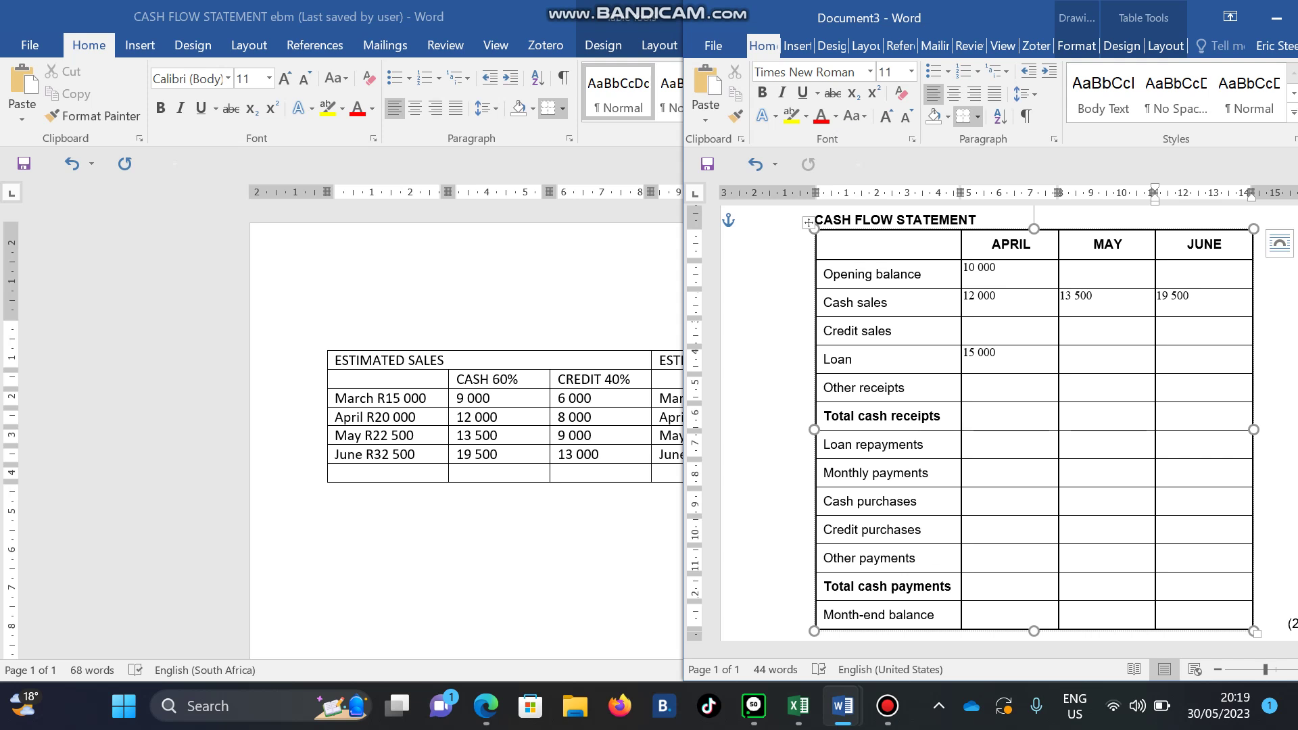
Fill in the credit sales row with 6 000 for April, 8 000 for May and 9 000 for June.
left_click(964, 324)
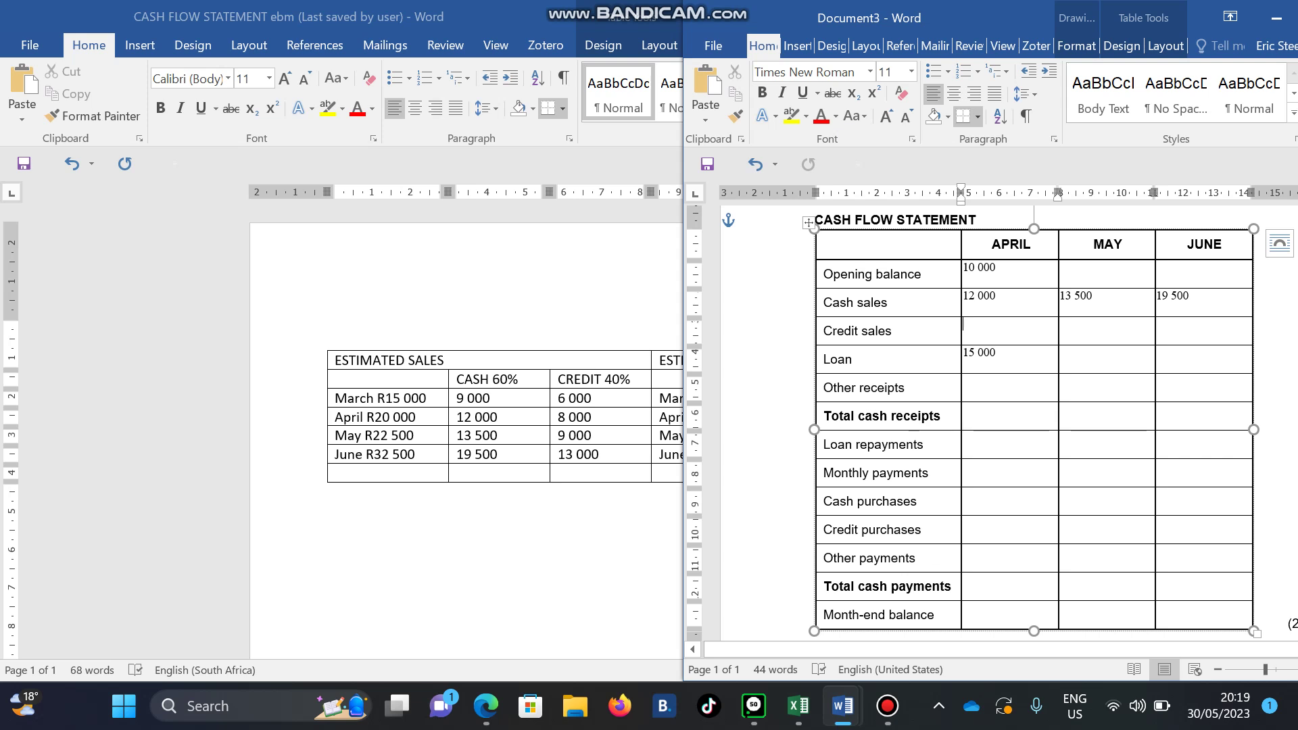
type("60")
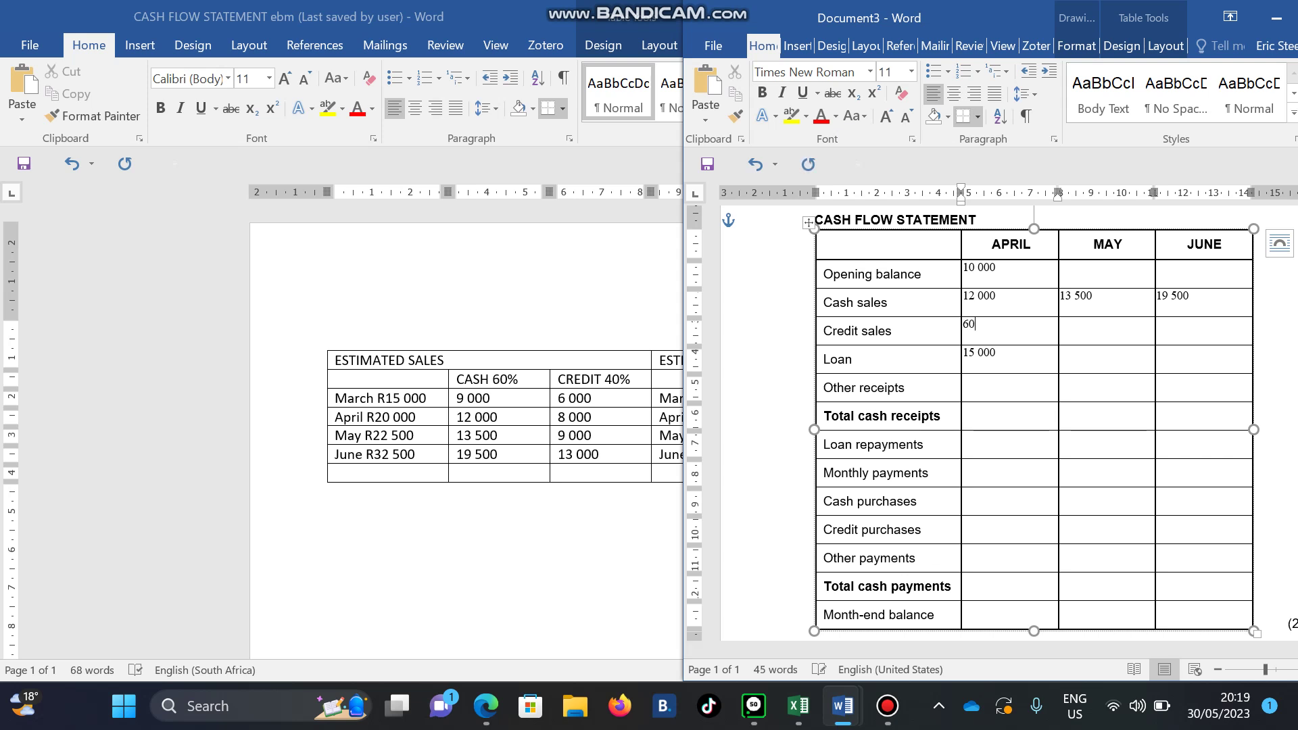
key("BackSpace")
type("000")
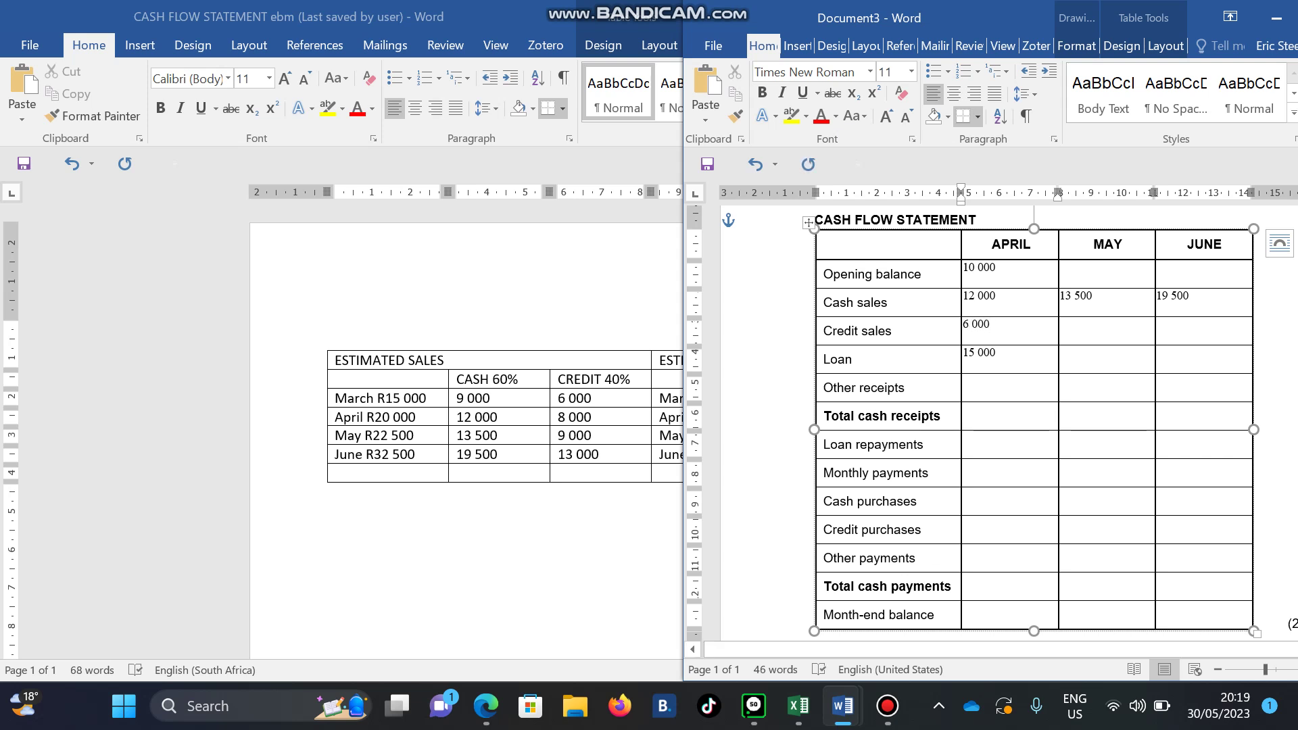
left_click(1107, 327)
type("8 000")
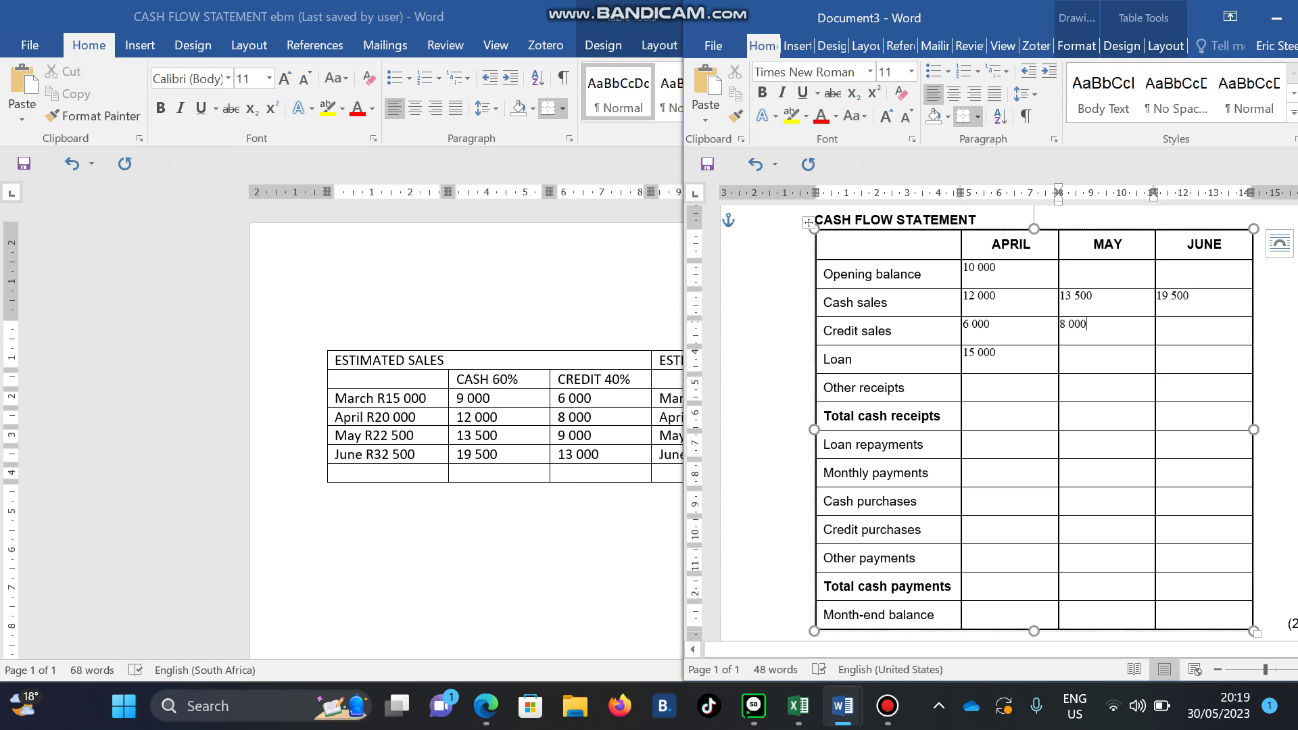
key("Tab")
type("9 000")
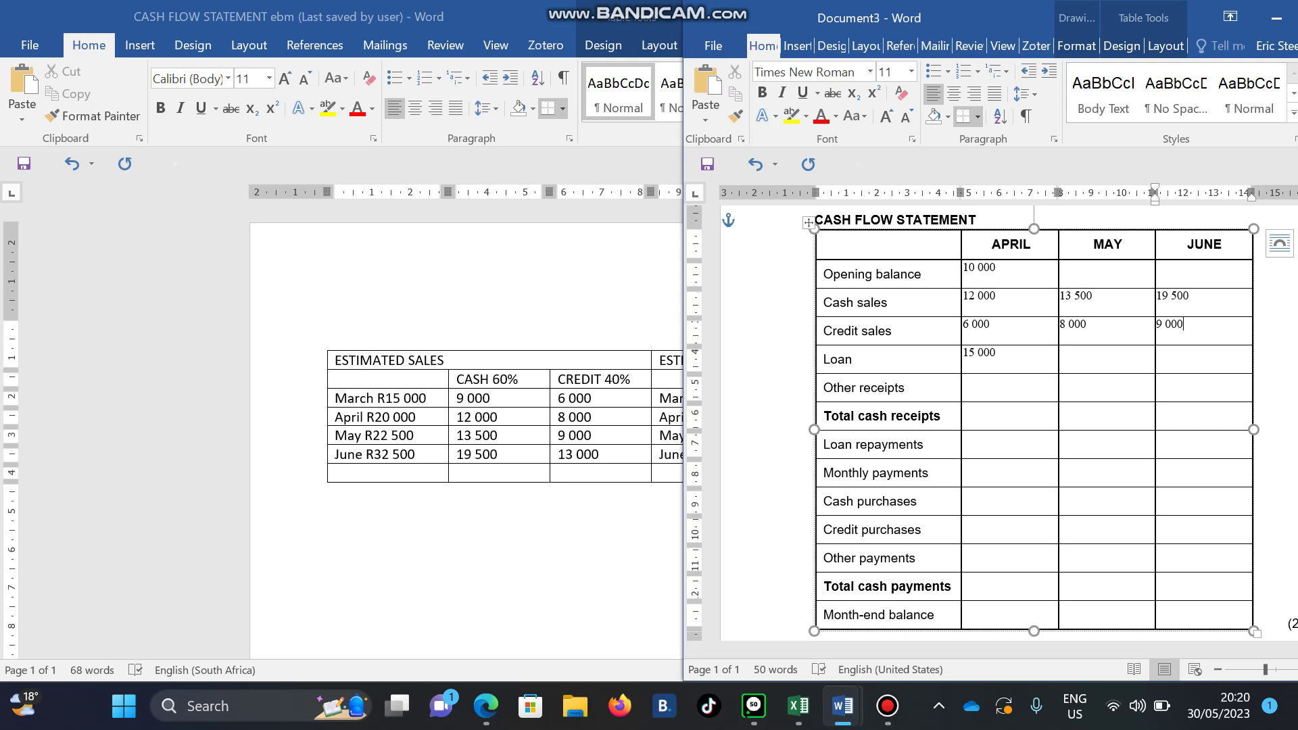
Shrink the CASH FLOW STATEMENT ebm window and place it so its purchases figures show beside the answer sheet.
key("alt+Tab")
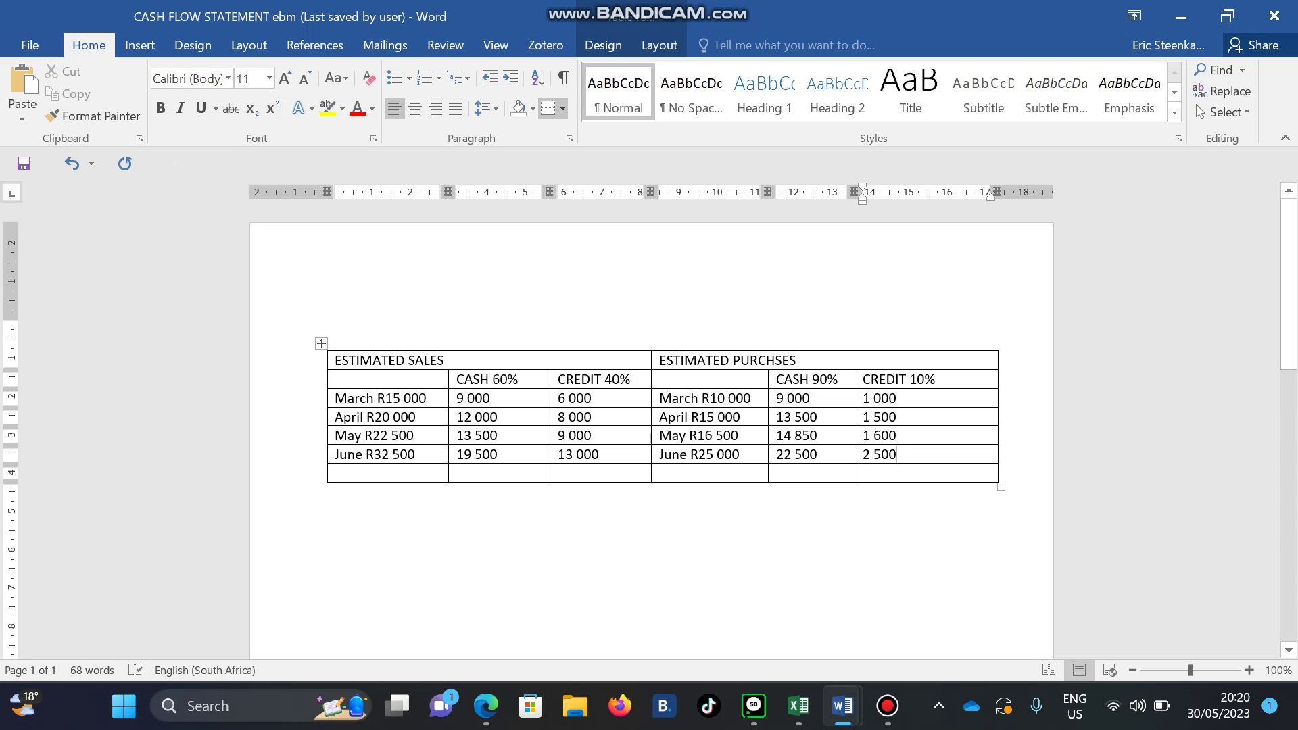
left_click(1226, 16)
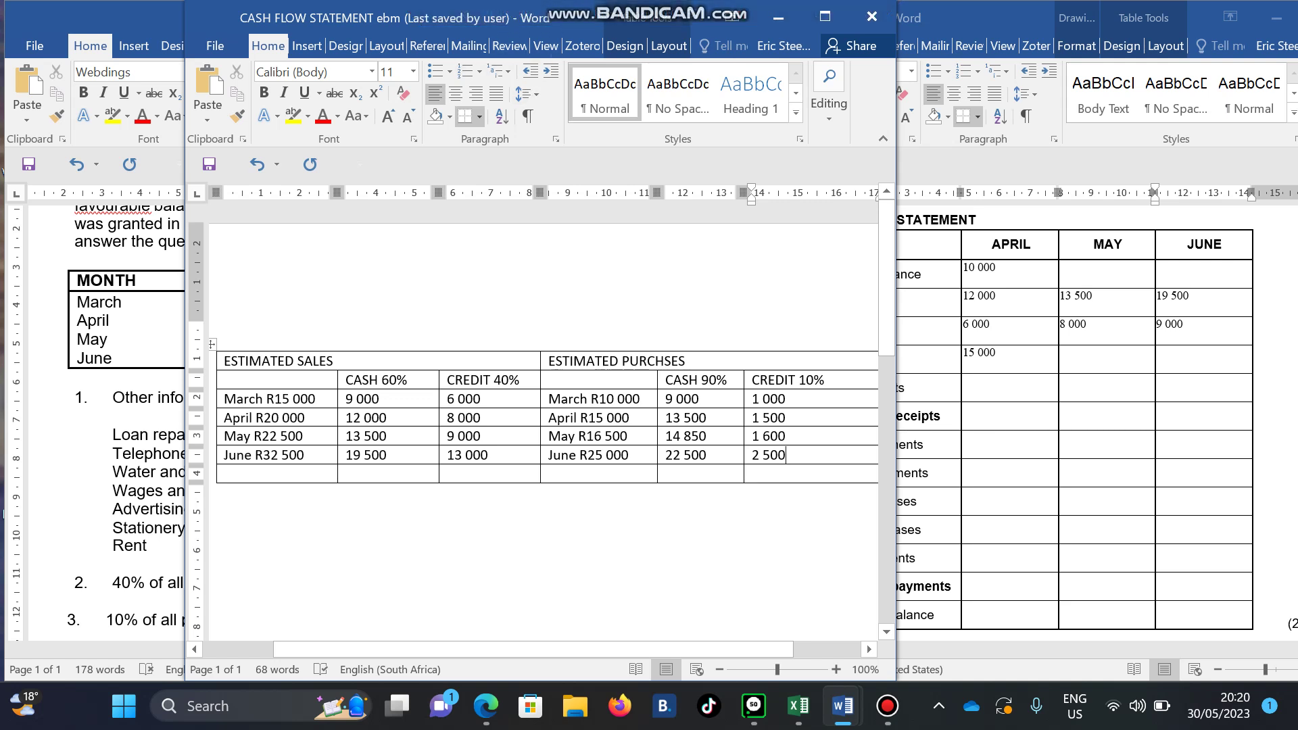
left_click_drag(573, 12, 441, 12)
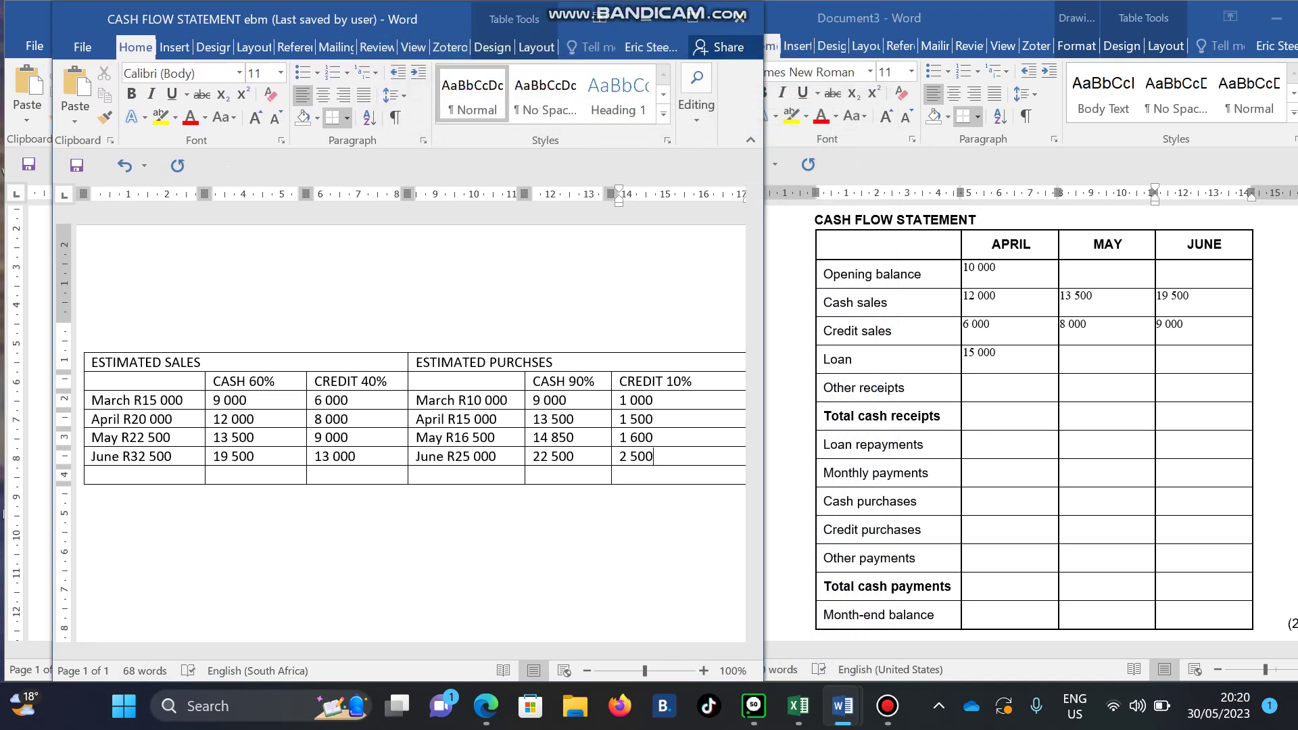
Fill in the cash purchases row with 13 500 for April, 14 850 for May and 22 500 for June.
left_click(1183, 325)
left_click(965, 497)
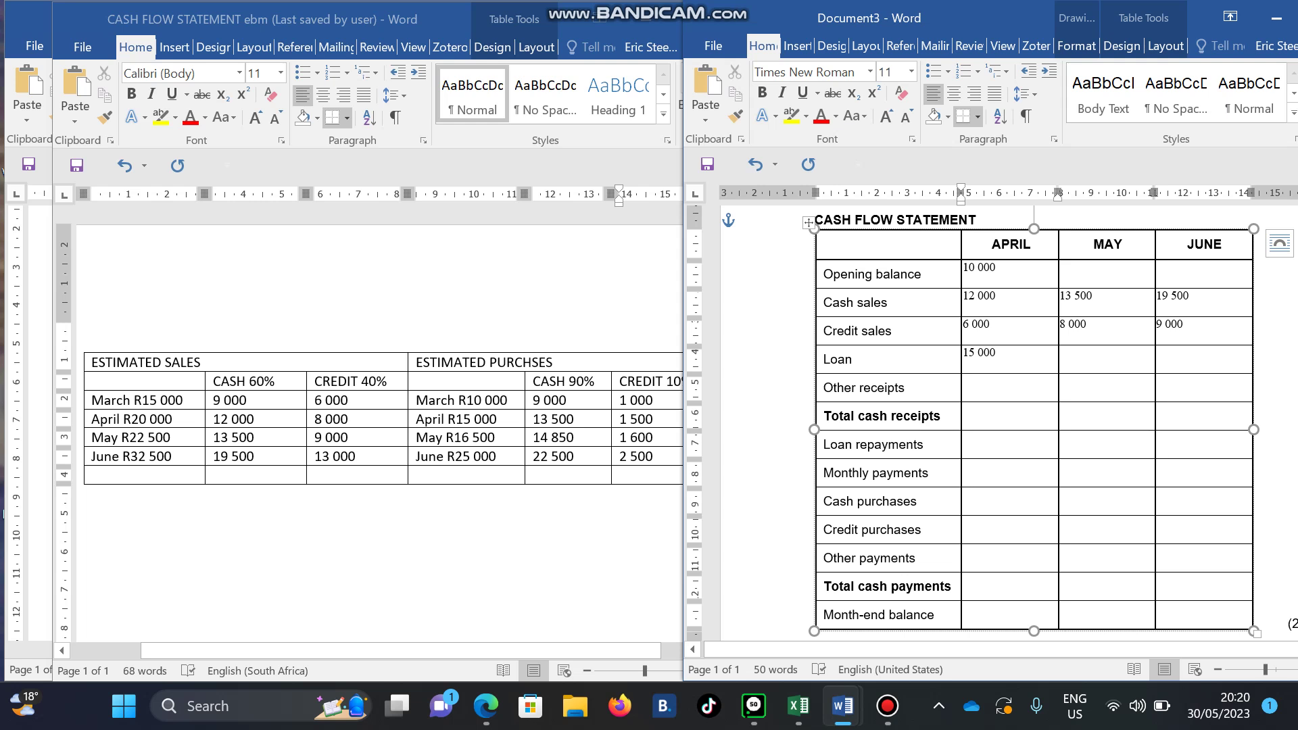
type("13 500")
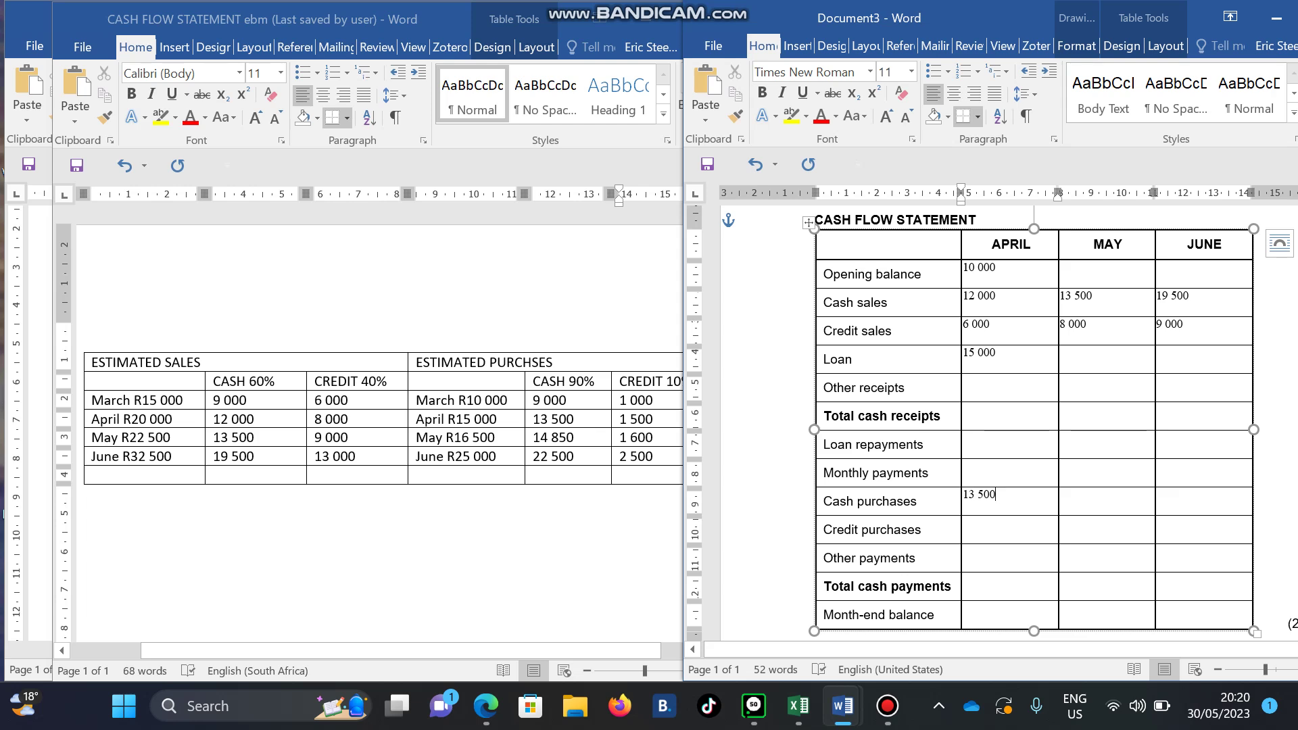
key("Tab")
type("14 850")
left_click(1159, 495)
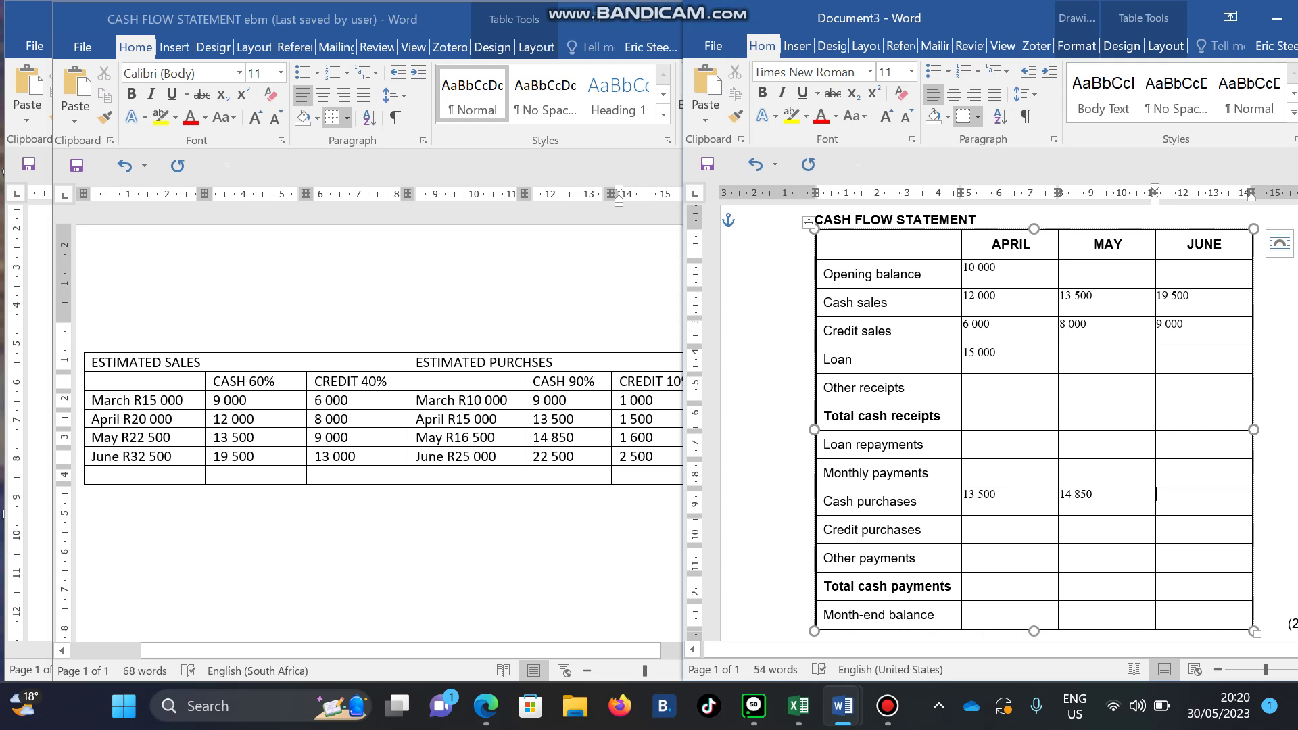
type("22 500")
Fill in the credit purchases row with 1 000 for April, 1 500 for May and 1 600 for June.
left_click(964, 524)
type("1 000")
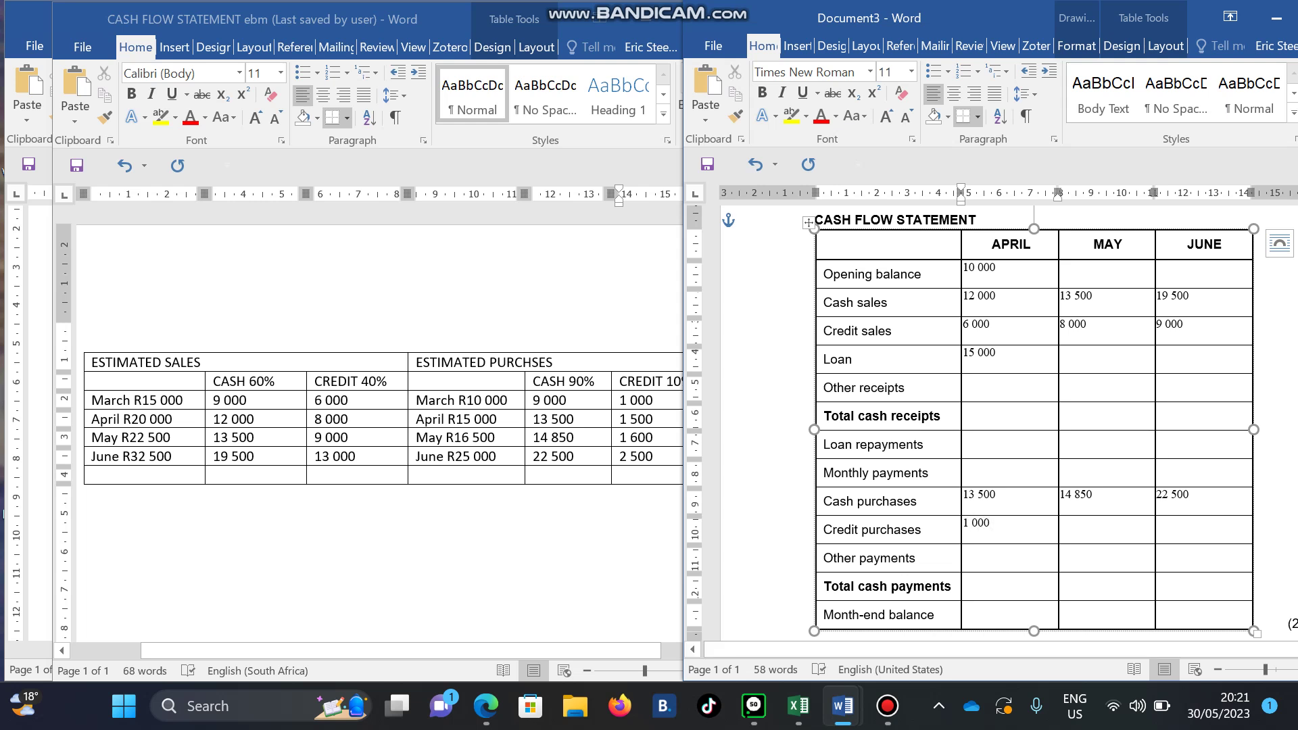
right_click(1082, 534)
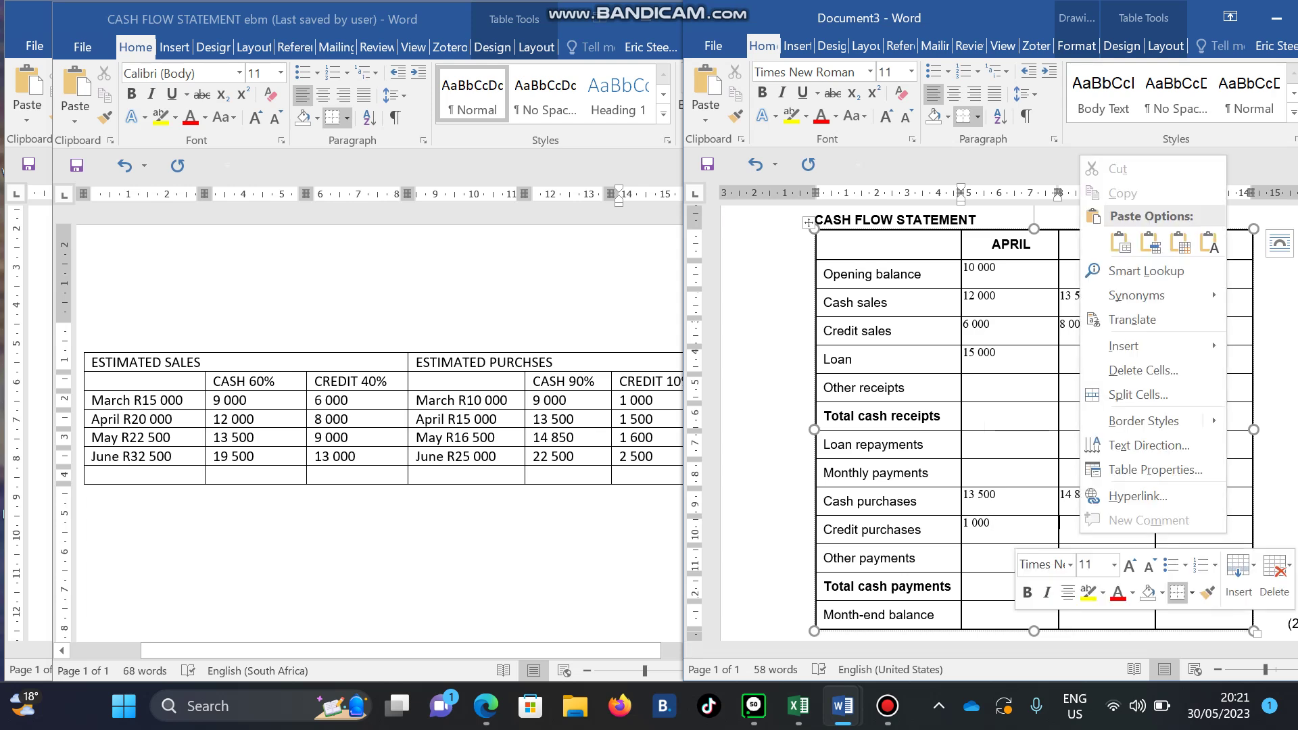
key("Escape")
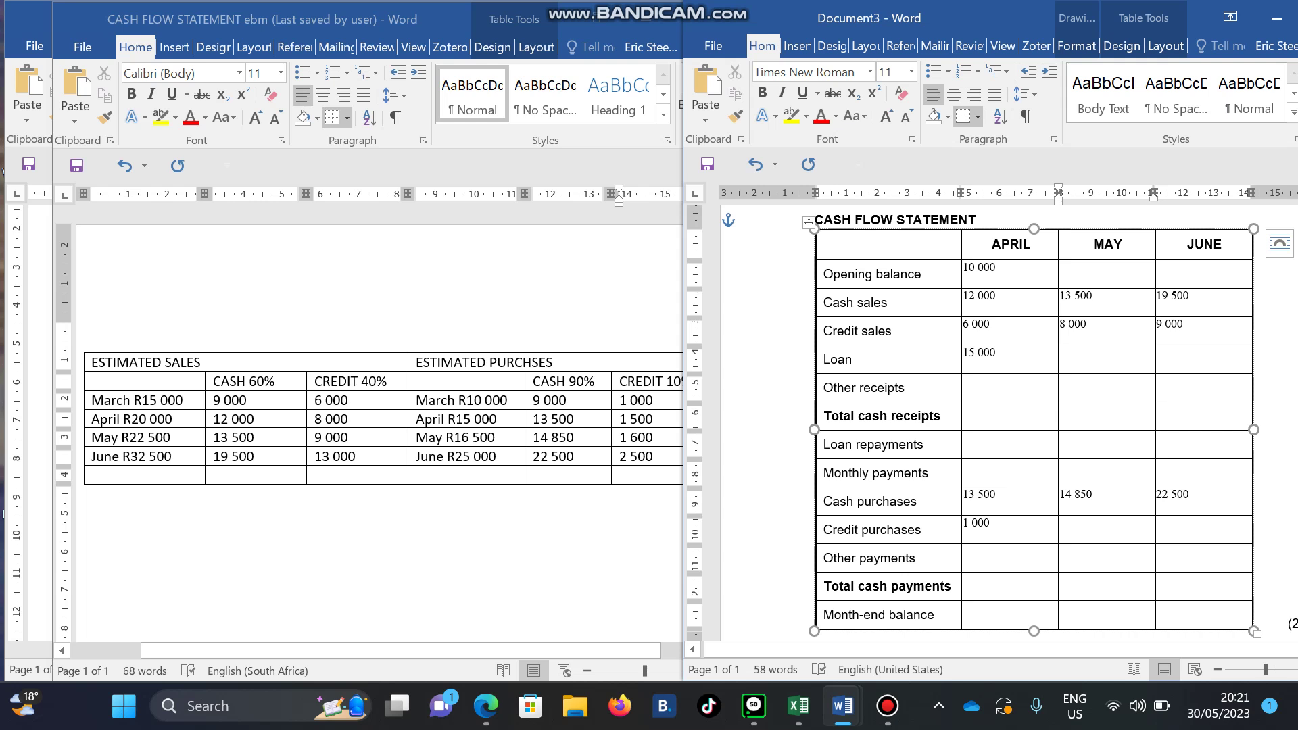
type("1 500")
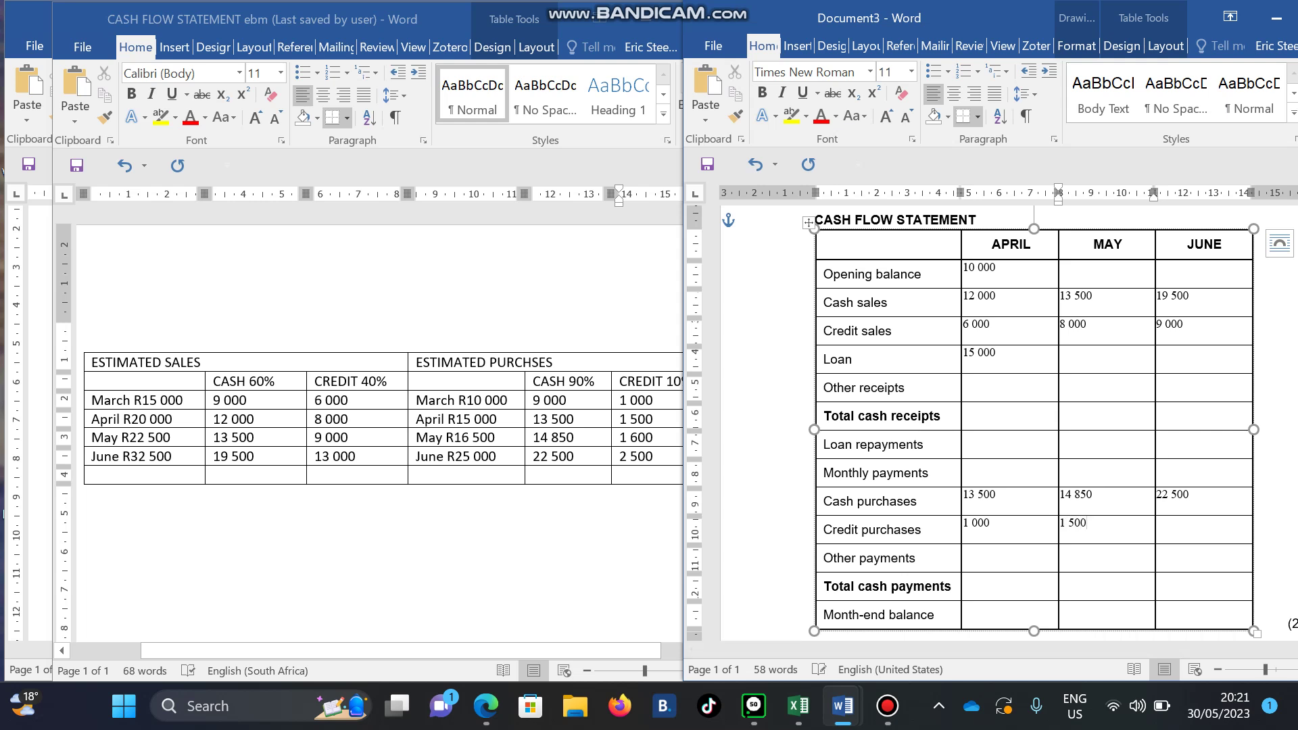
left_click(1159, 525)
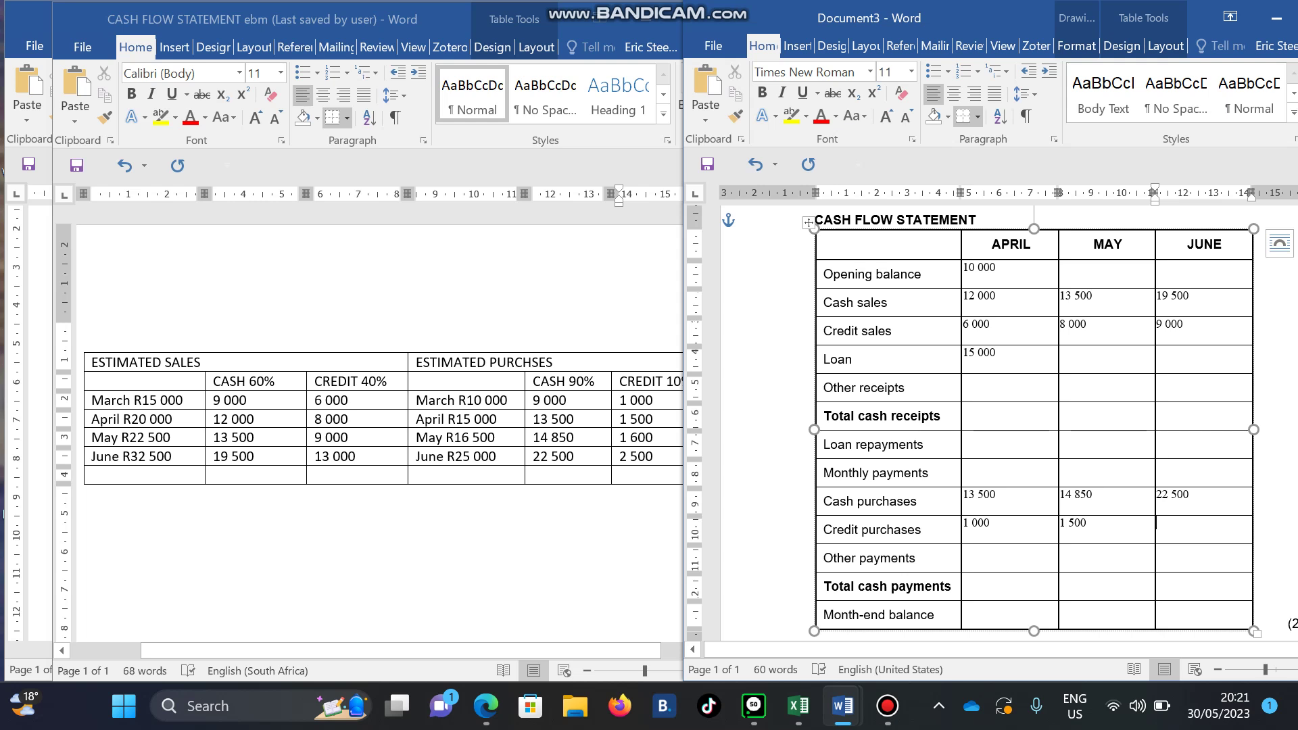
type("1 600")
Minimise the CASH FLOW STATEMENT ebm window and enter the old vehicle's sale of 9 500 as May's other receipts.
left_click(645, 20)
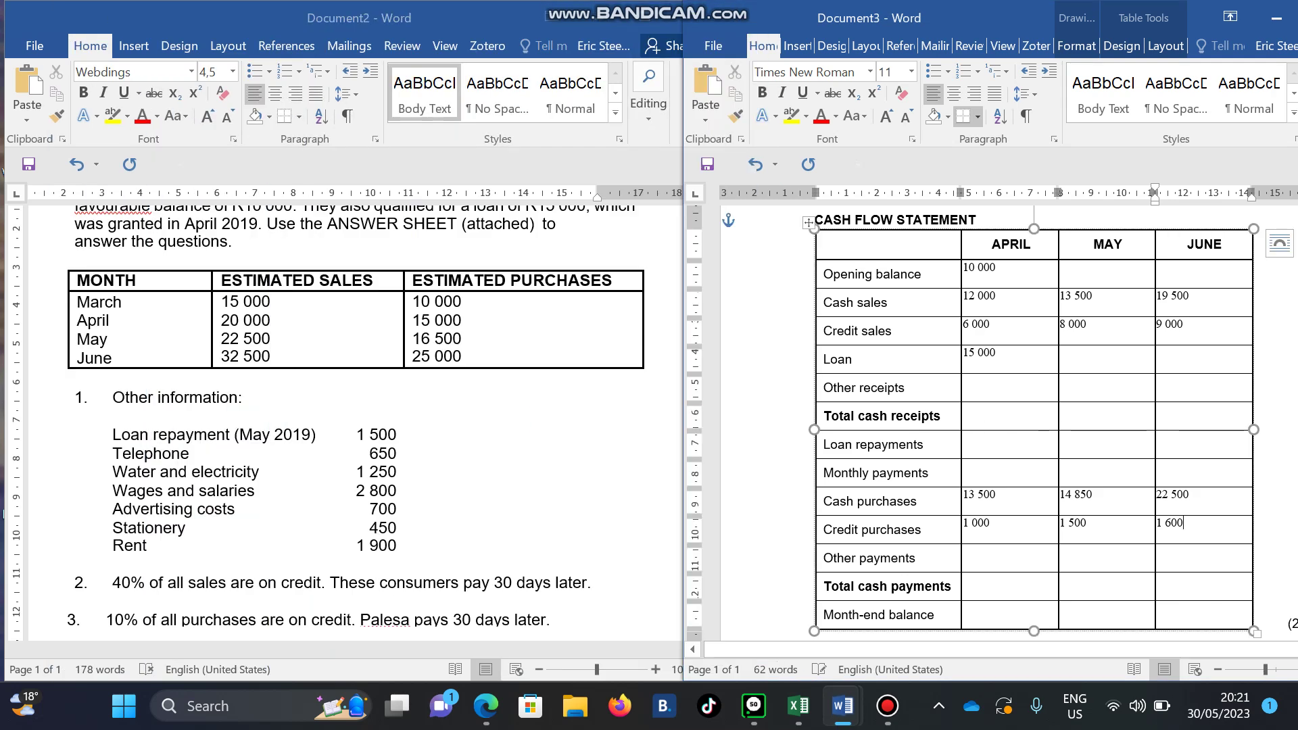
left_click(644, 20)
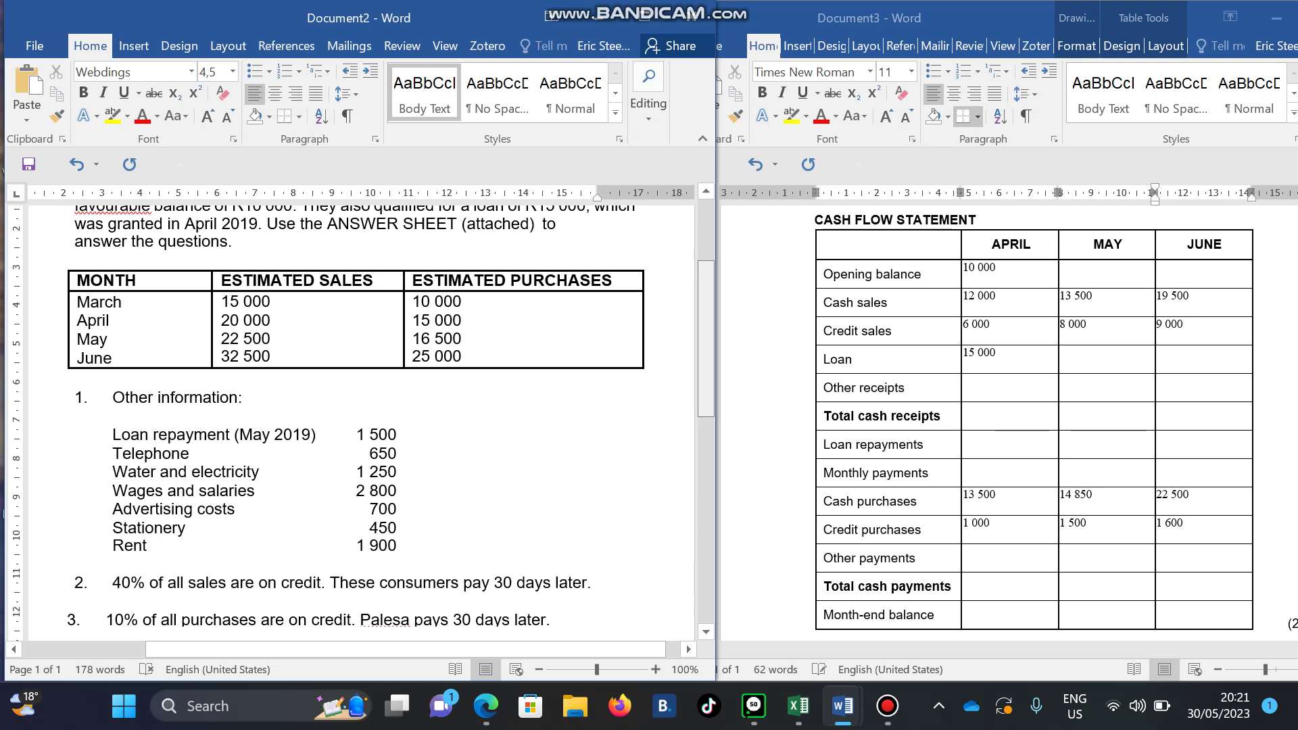
scroll(352, 419, "down", 2)
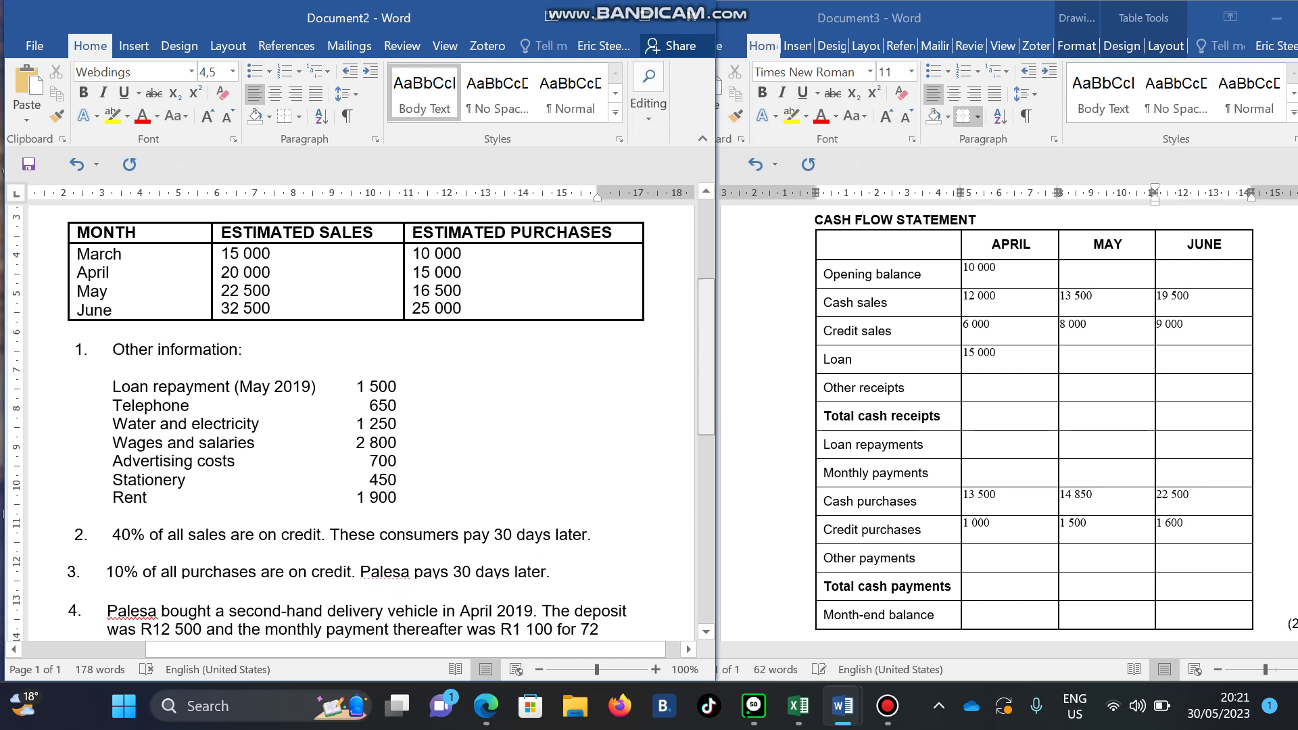
scroll(352, 419, "down", 2)
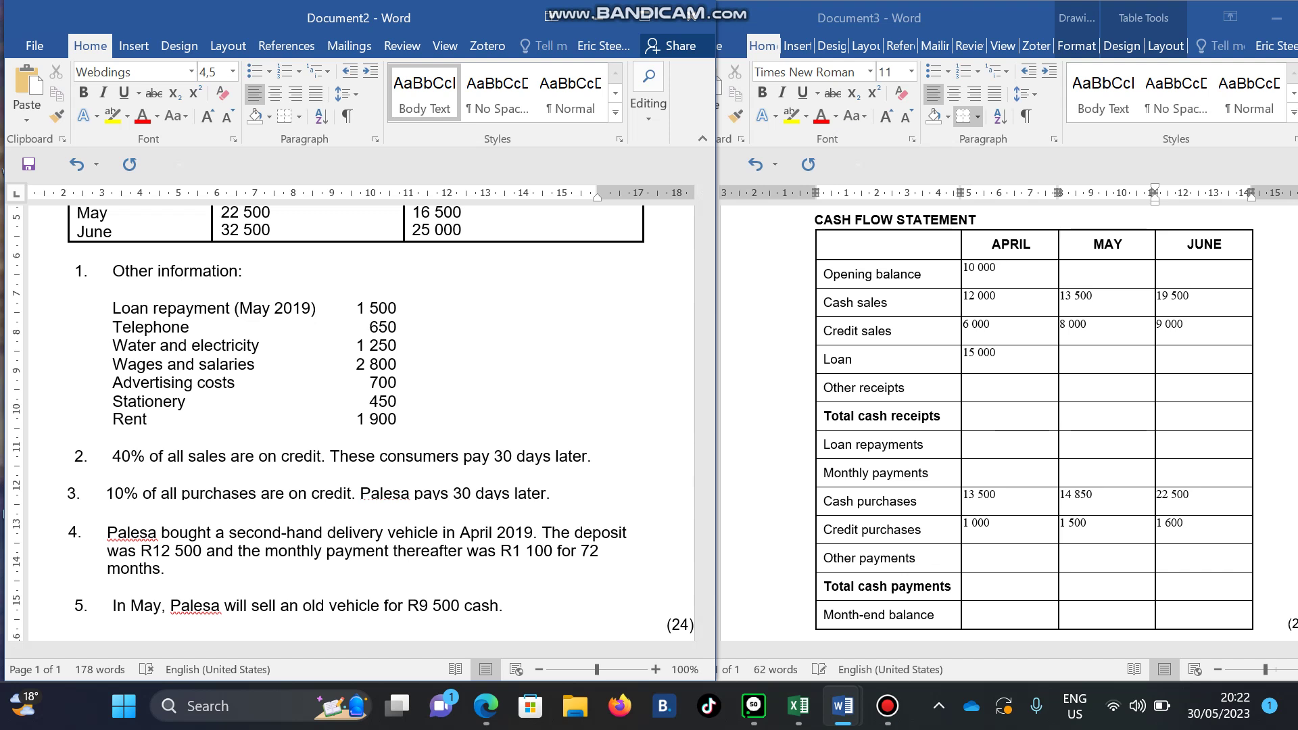
left_click(1106, 444)
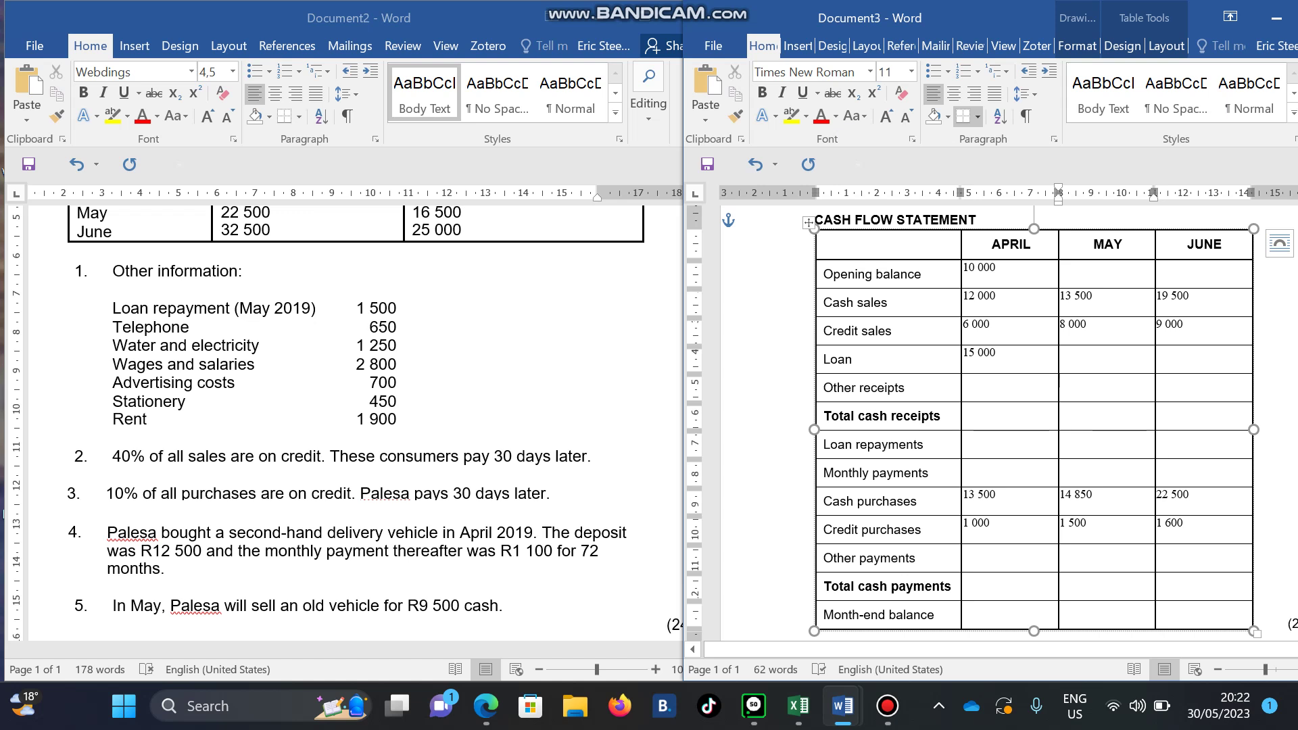
type("9 500")
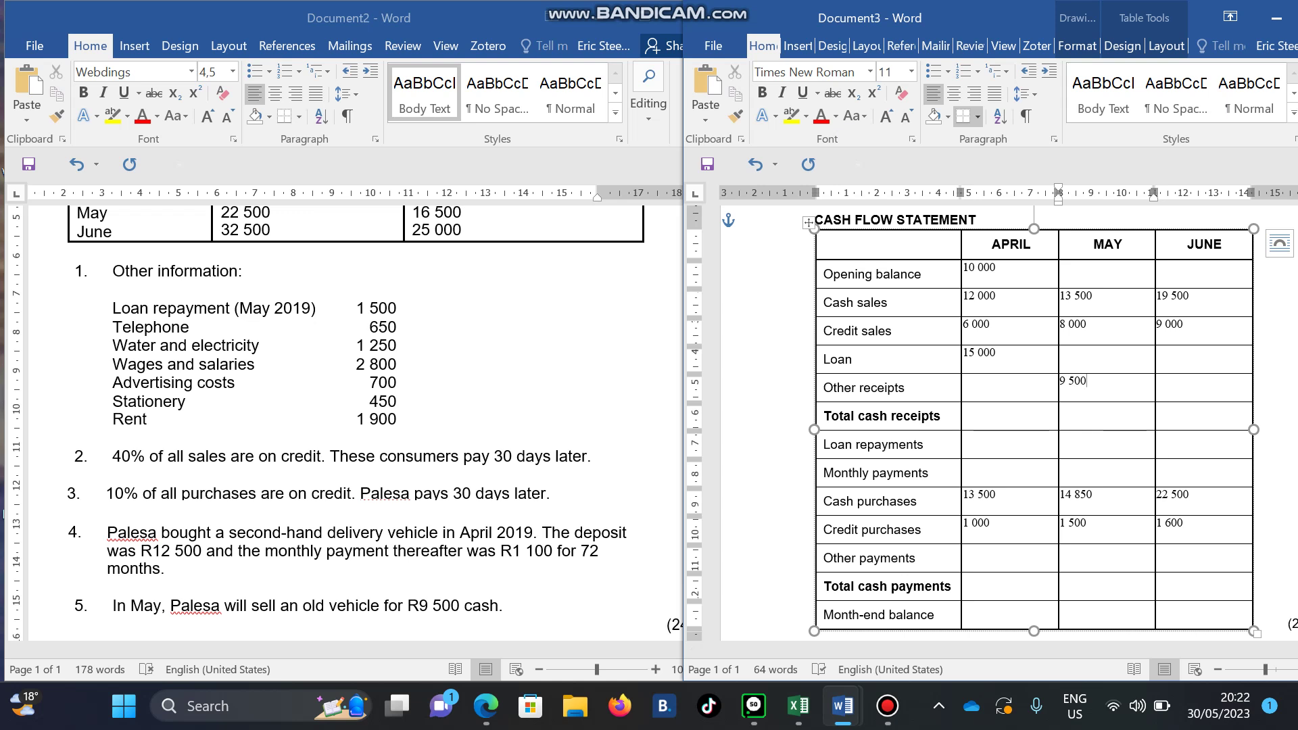
Add up April's opening balance, cash sales, credit sales and loan, and enter 43 000 as April's total cash receipts.
key("alt+Tab")
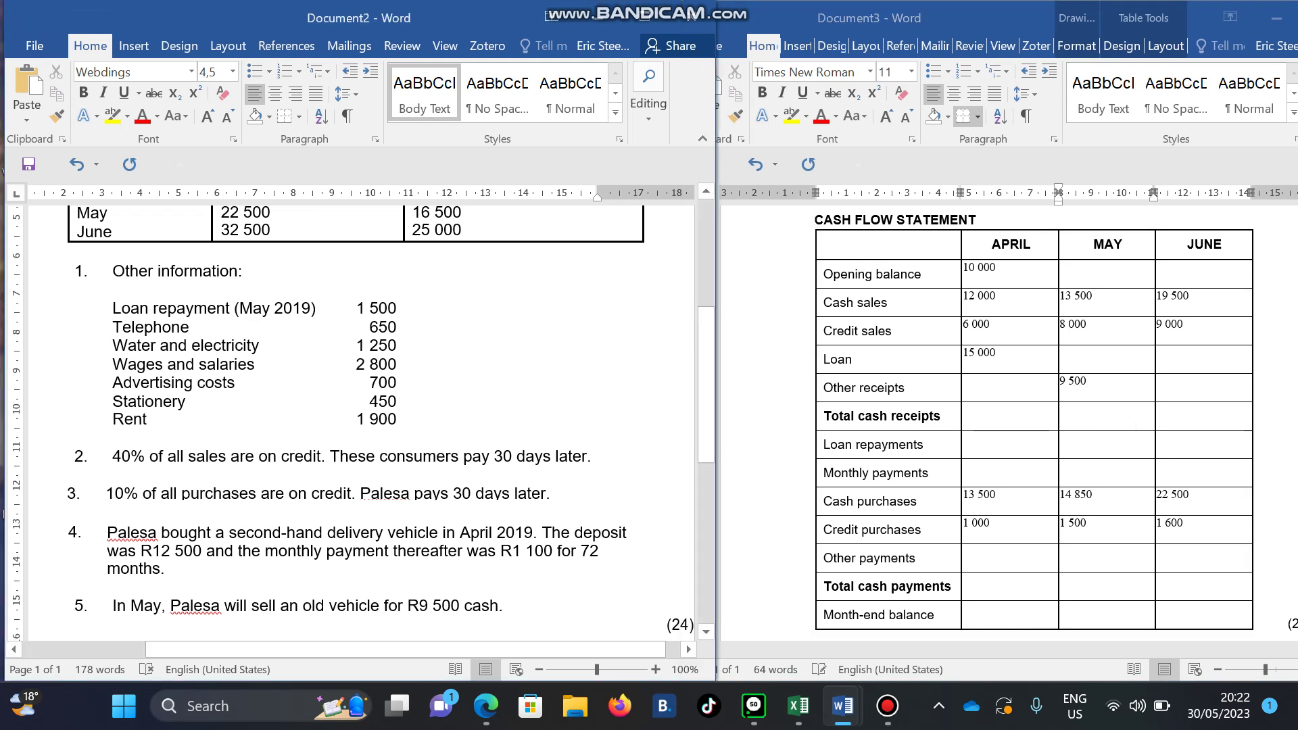
scroll(358, 419, "down", 2)
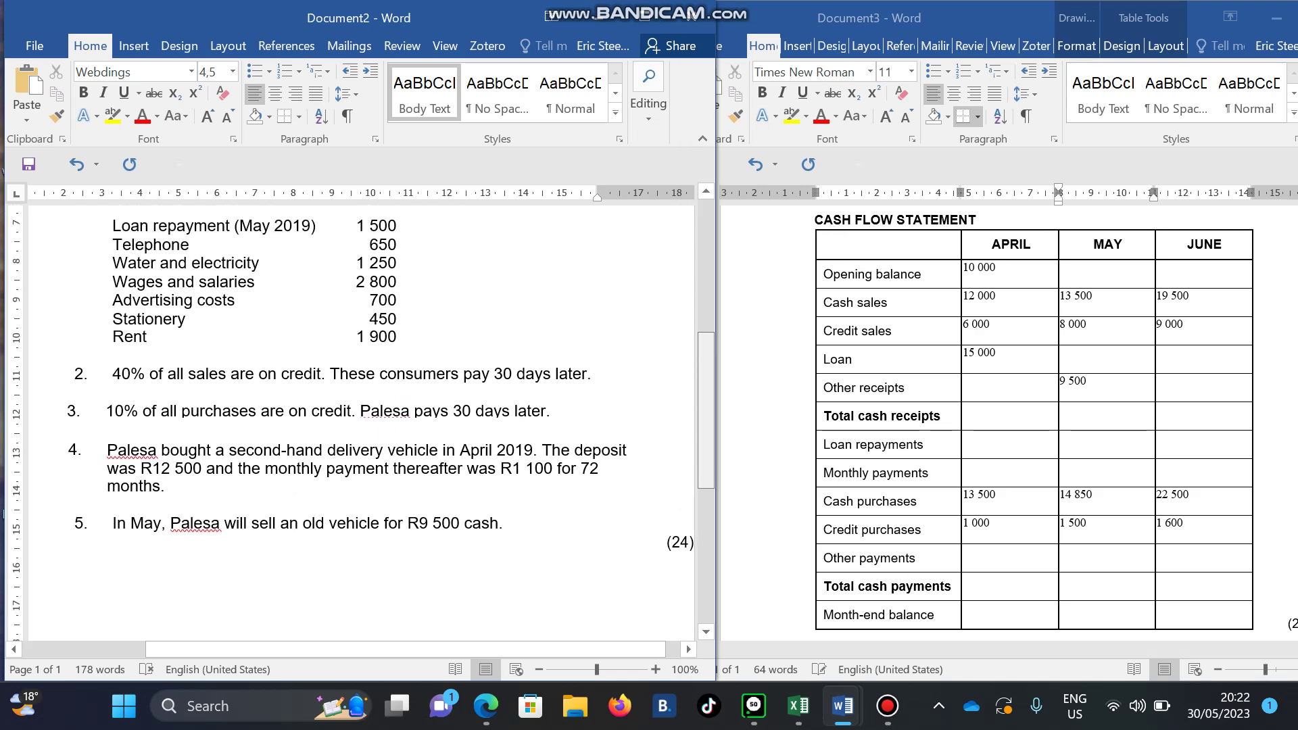
scroll(364, 419, "up", 8)
scroll(362, 423, "down", 2)
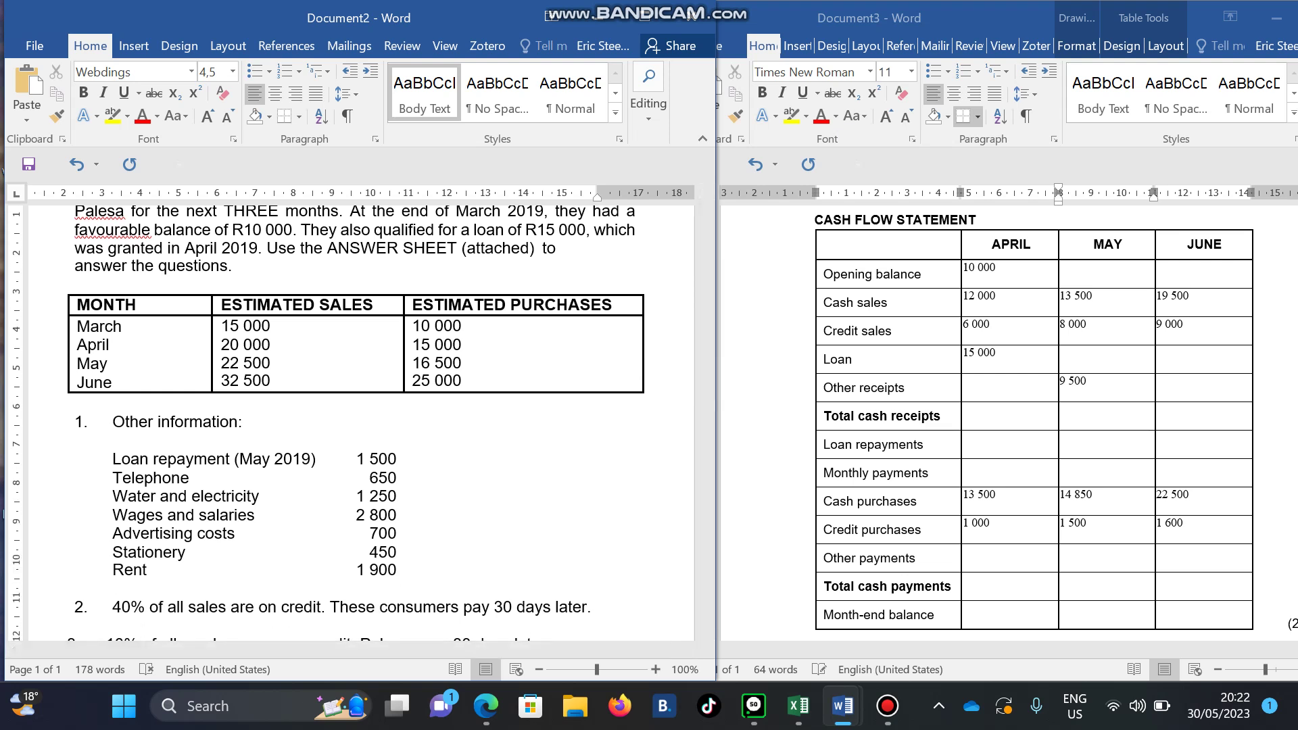
left_click(1087, 381)
left_click(966, 410)
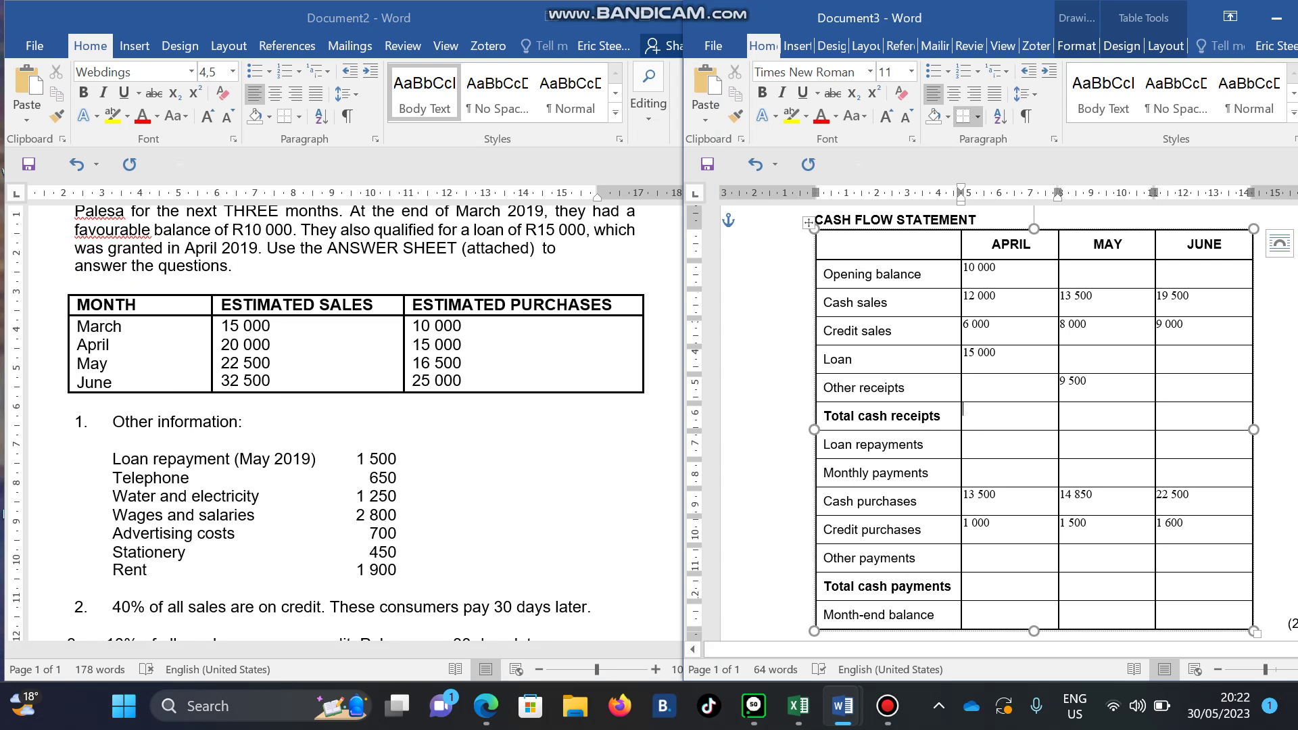
left_click_drag(966, 267, 1055, 352)
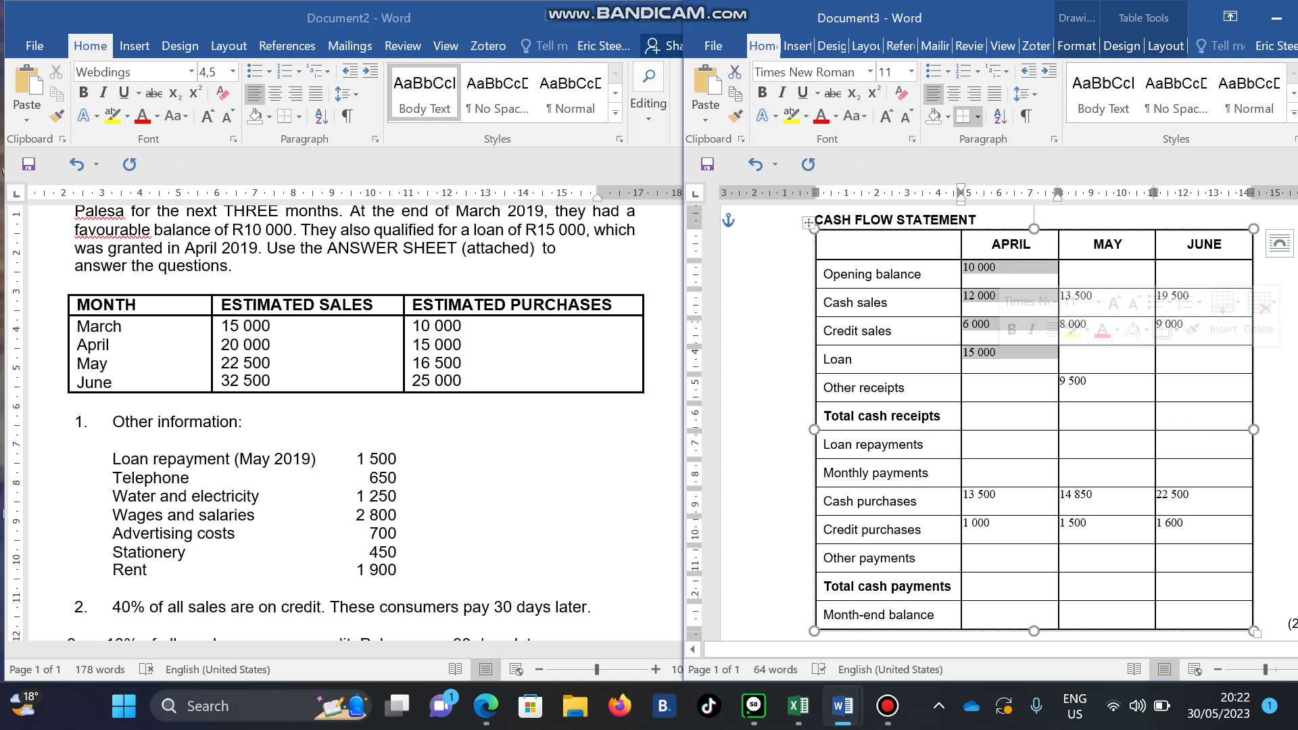
left_click(994, 414)
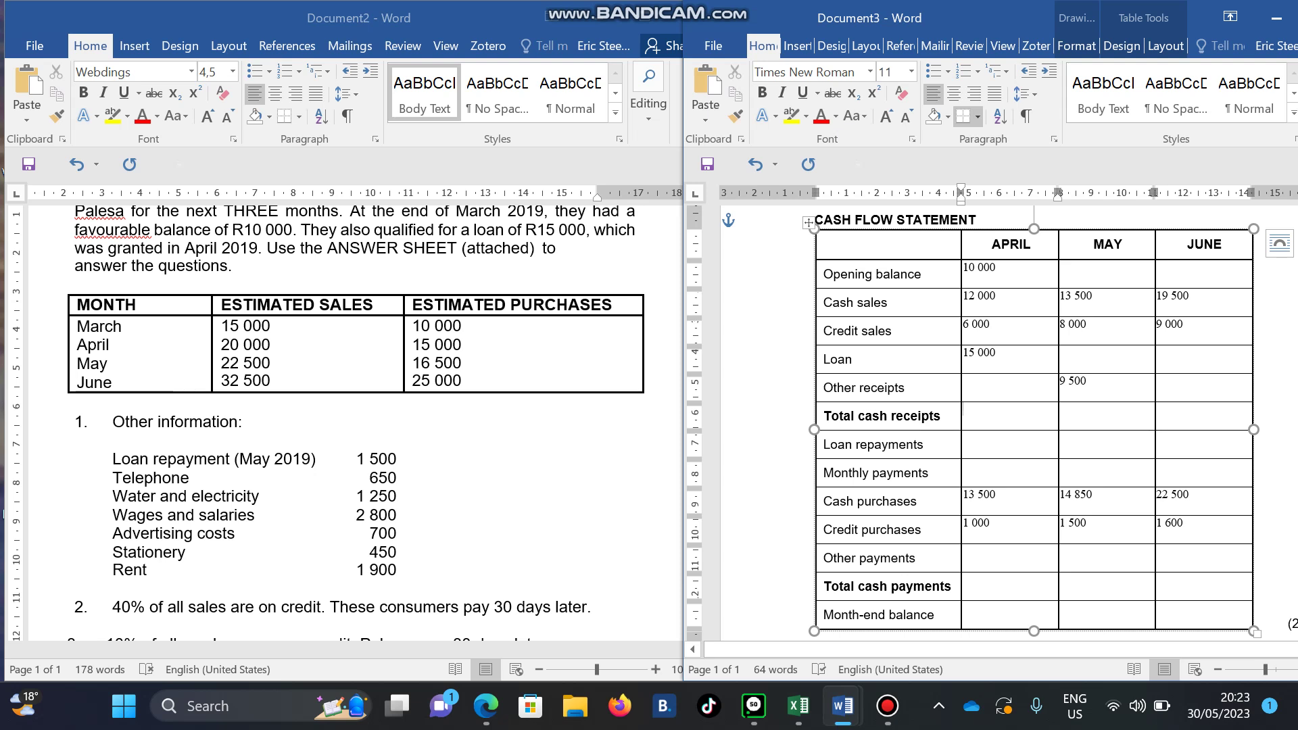
type("43")
type(" 000")
Enter 7 750 as the monthly payments for April.
type("7")
type("7")
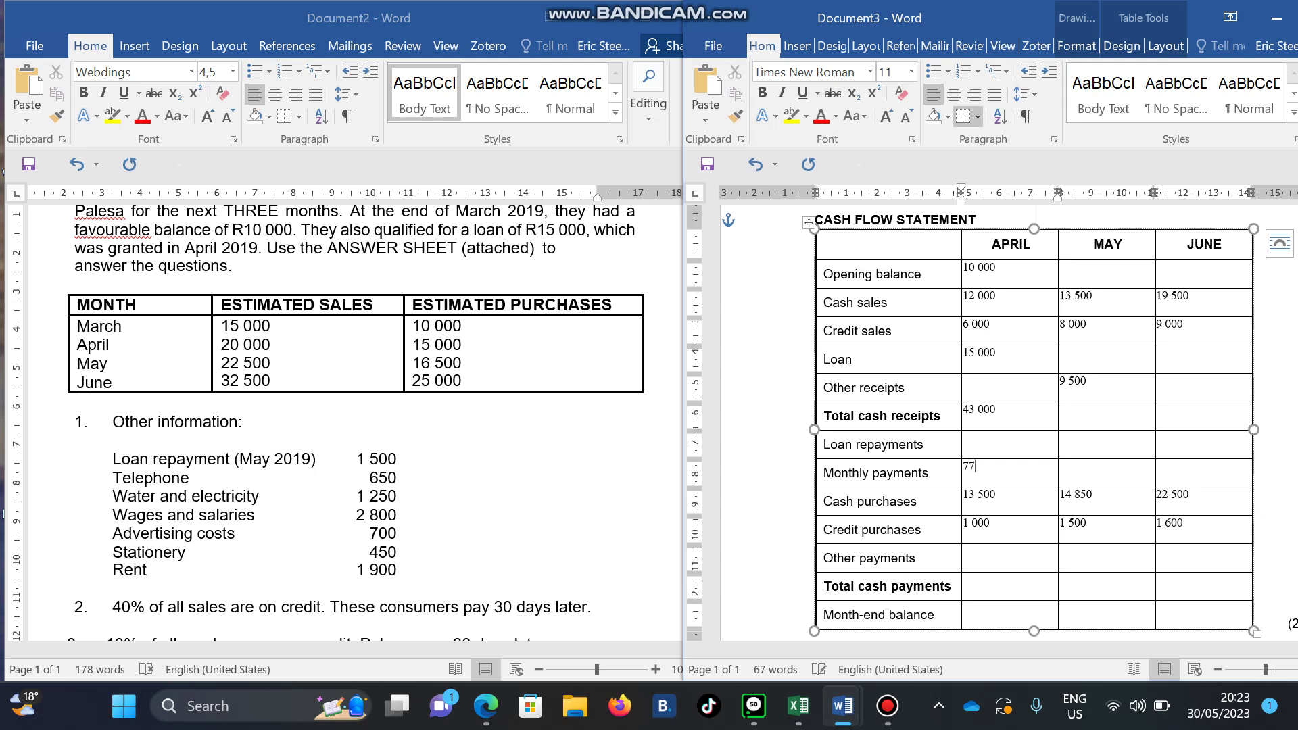
key("BackSpace")
type("750")
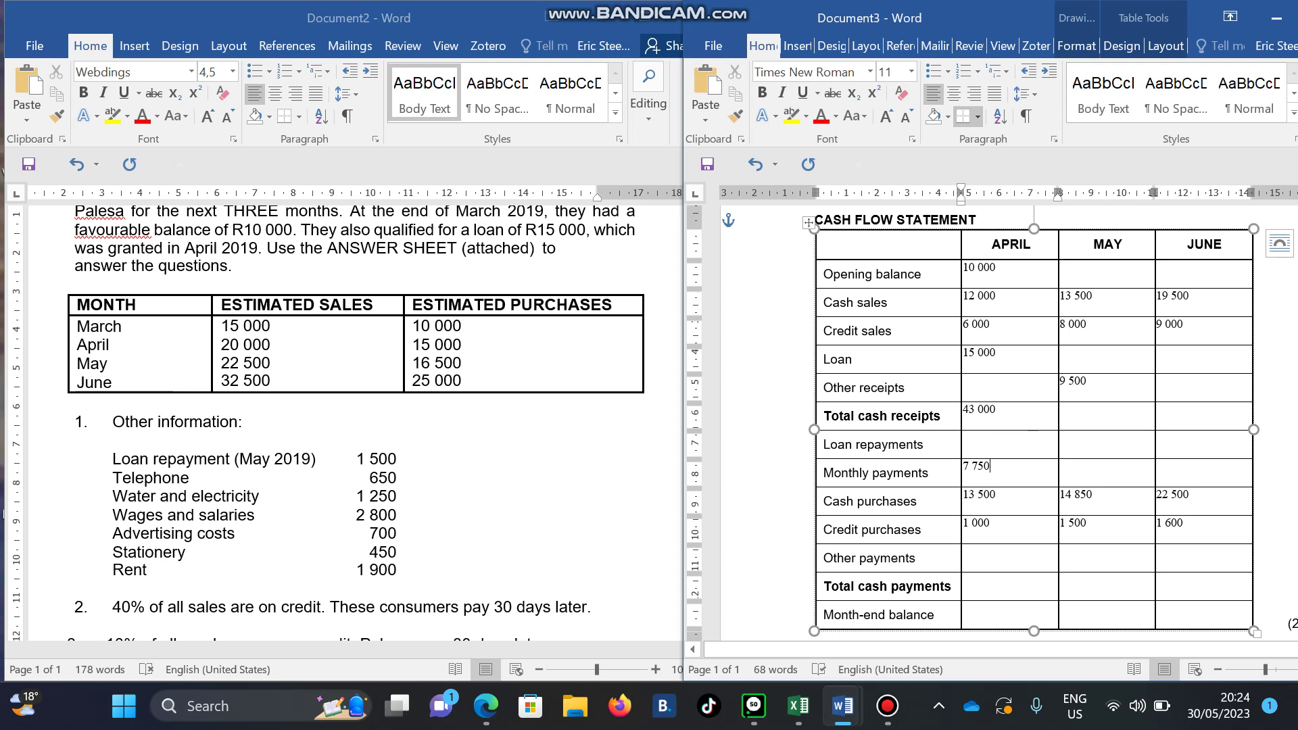
Enter the loan repayment of 1500 for May.
left_click(1061, 438)
type("15")
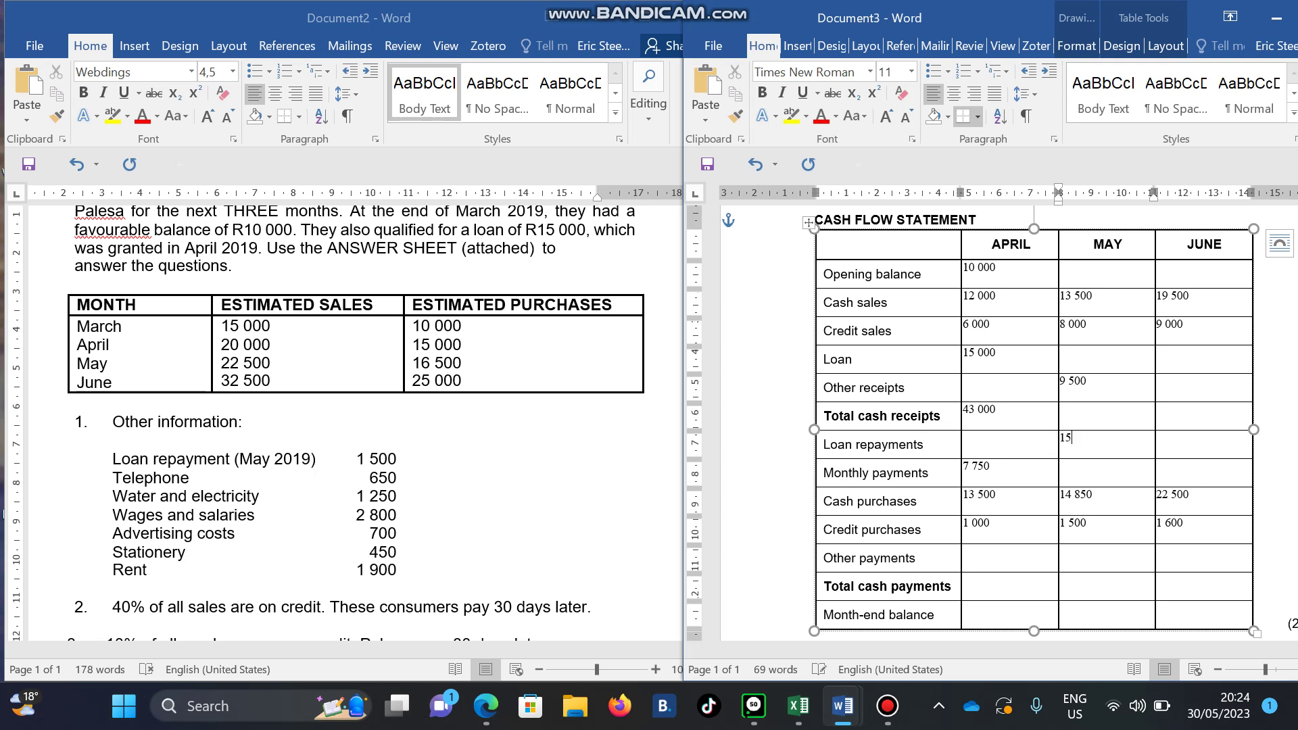
type("00")
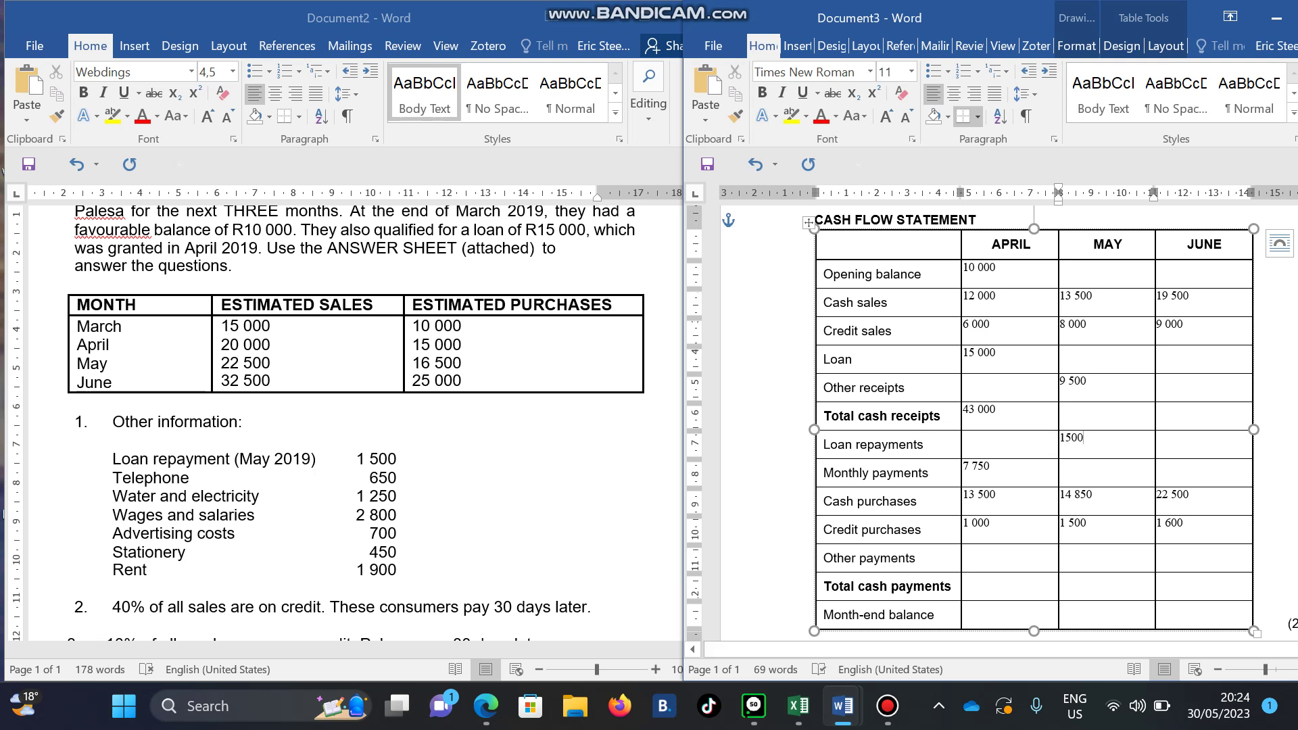
Enter monthly payments of 7 750 for both May and June.
right_click(1091, 473)
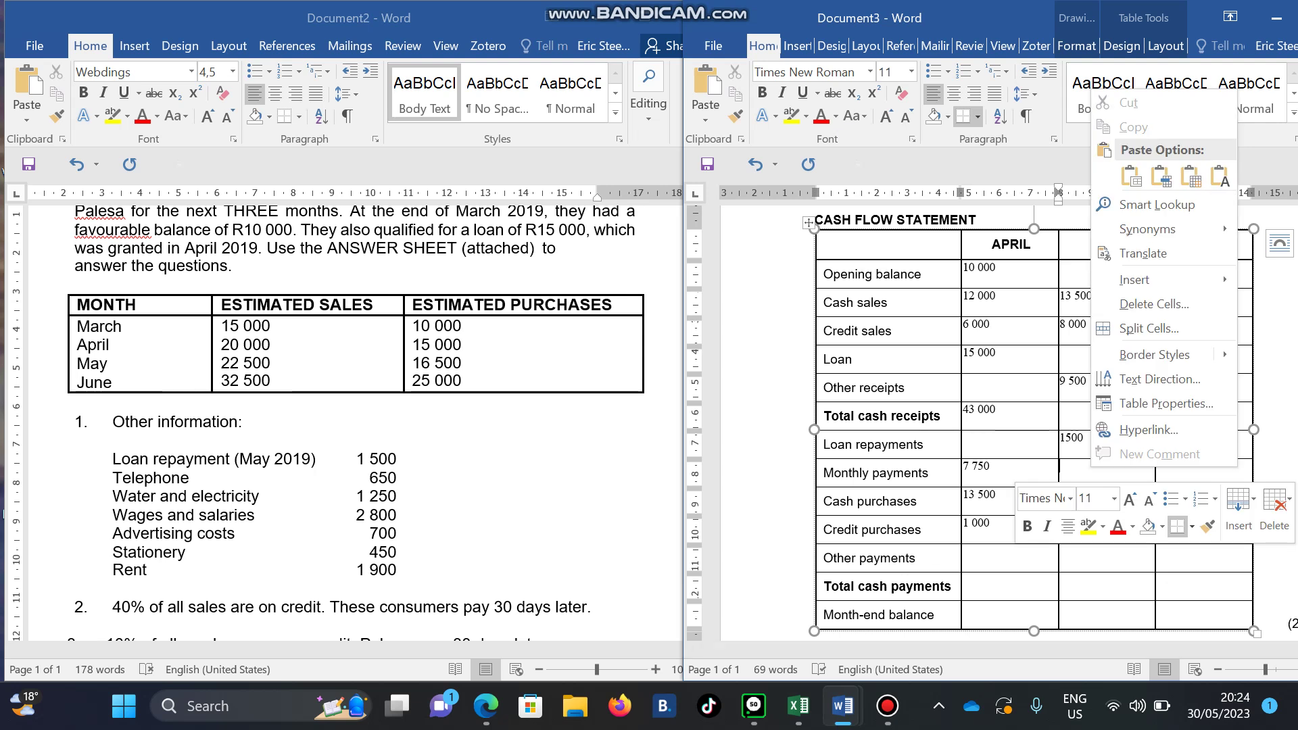
key("Escape")
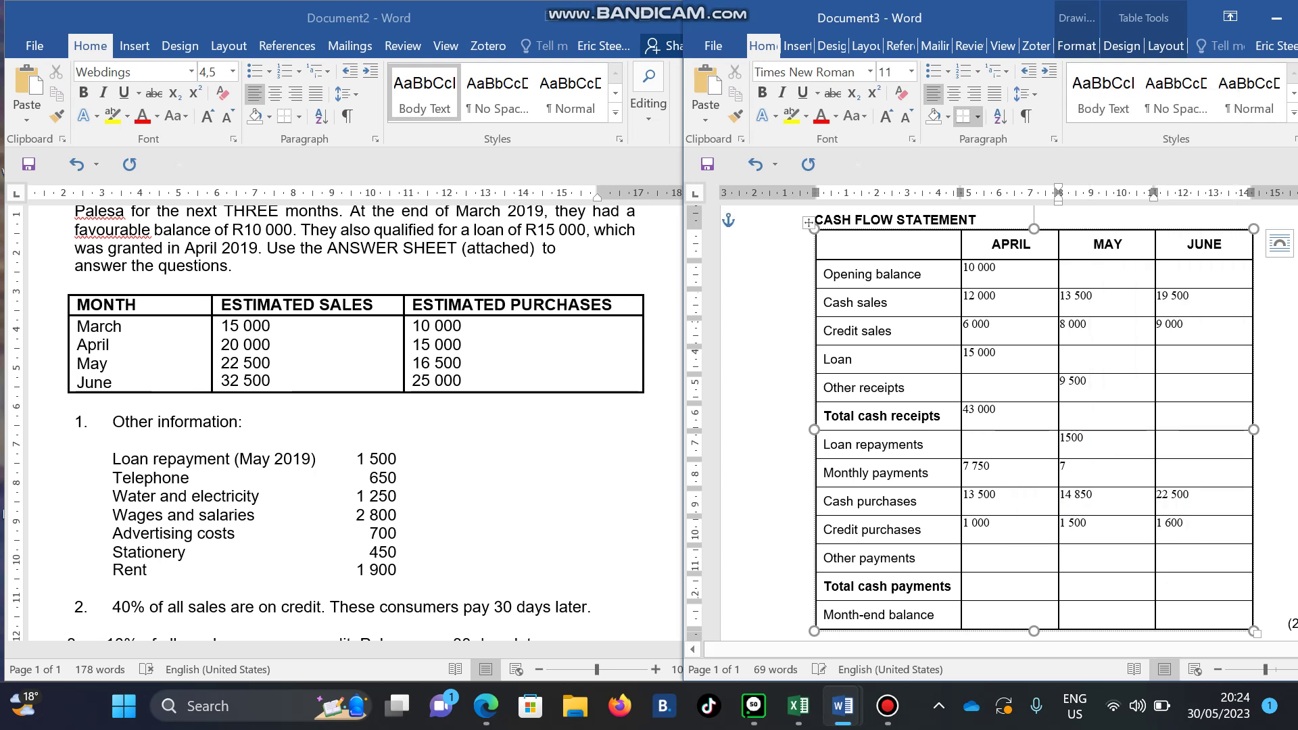
type("77")
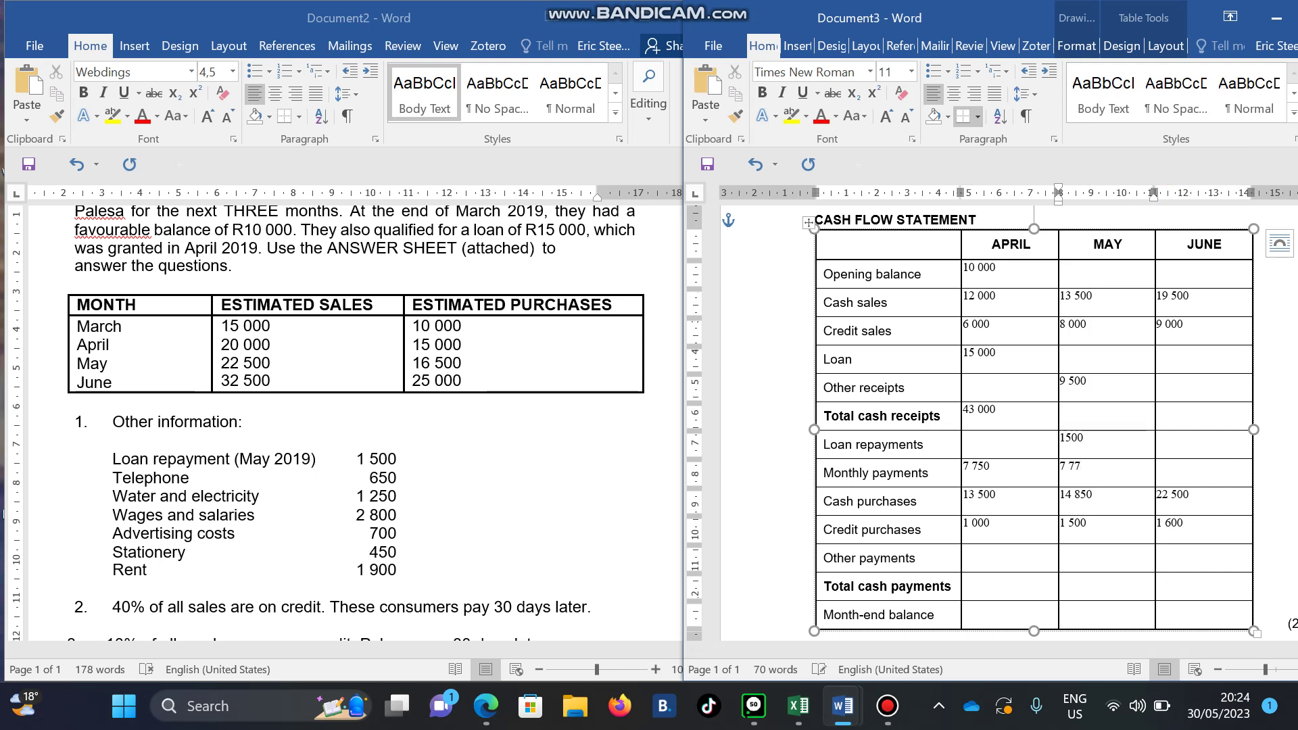
key("BackSpace")
type("50")
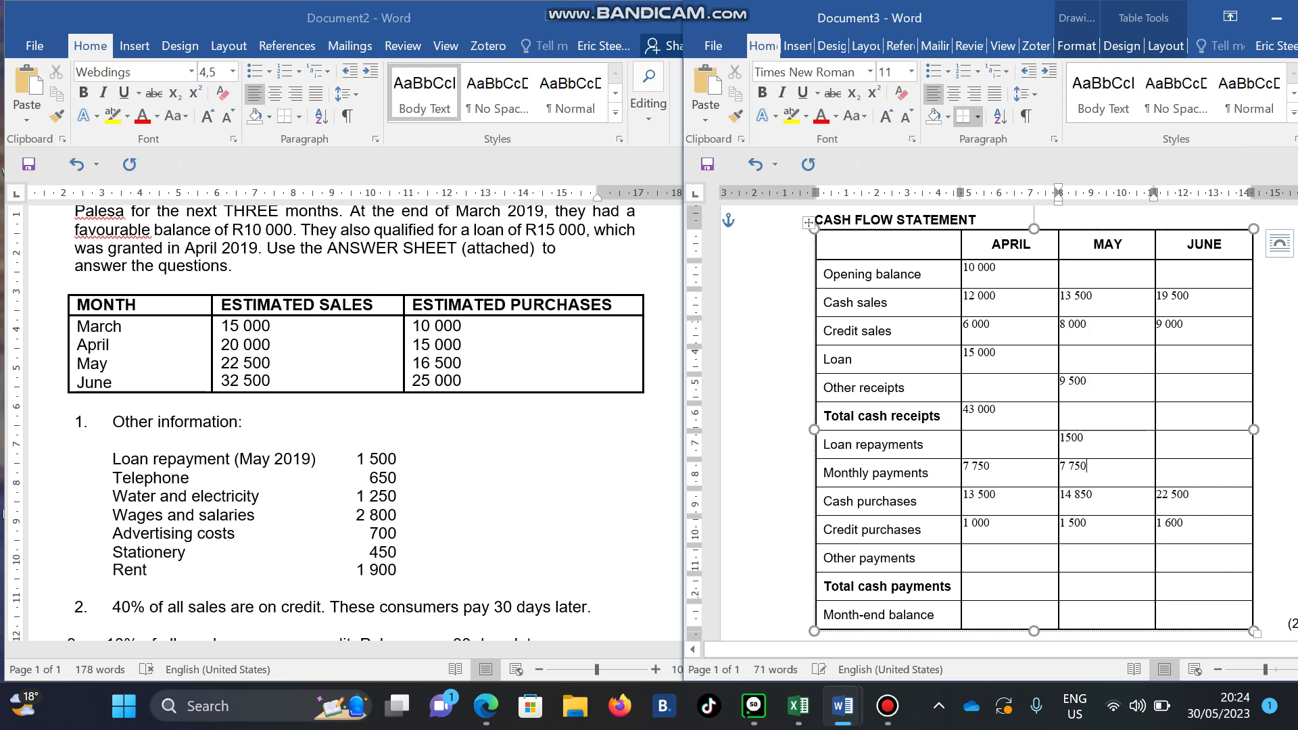
left_click(1177, 466)
type("7 7")
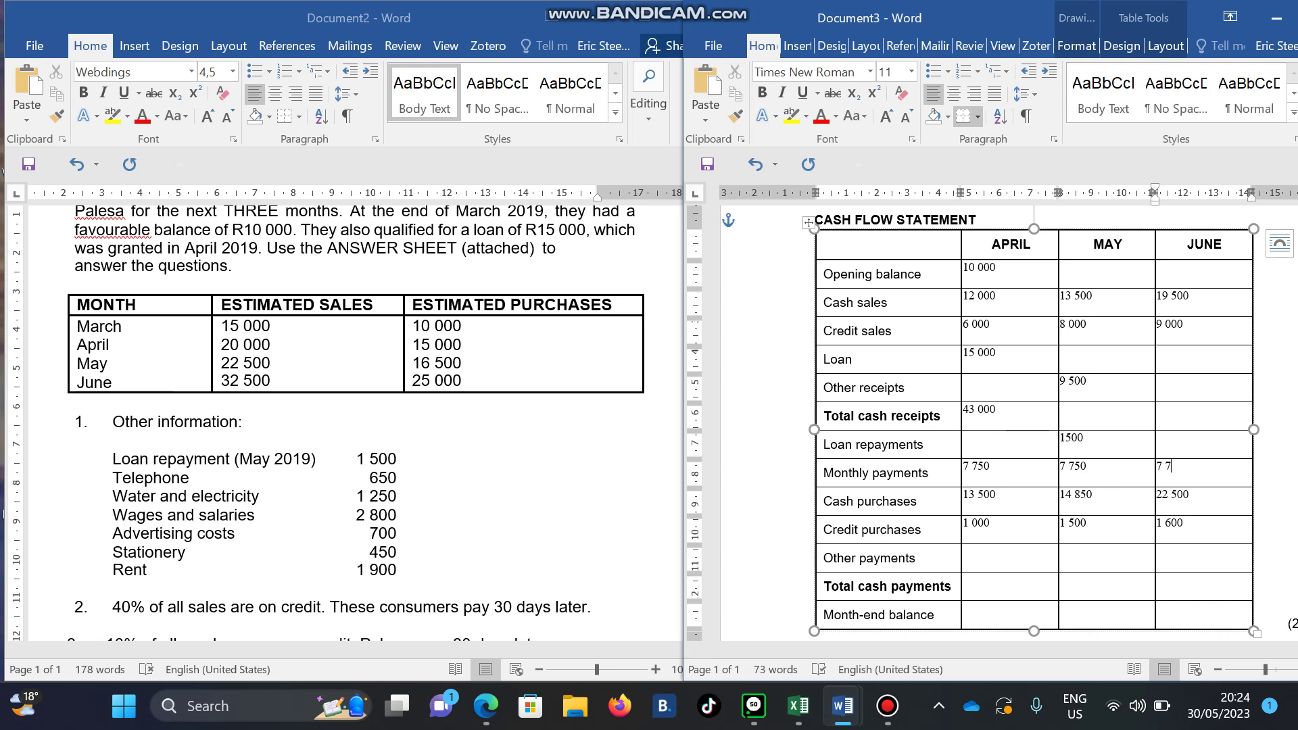
type("50")
Return to the question in Document2 and examine the numbered notes below the expense list.
key("alt+Tab")
scroll(364, 423, "down", 5)
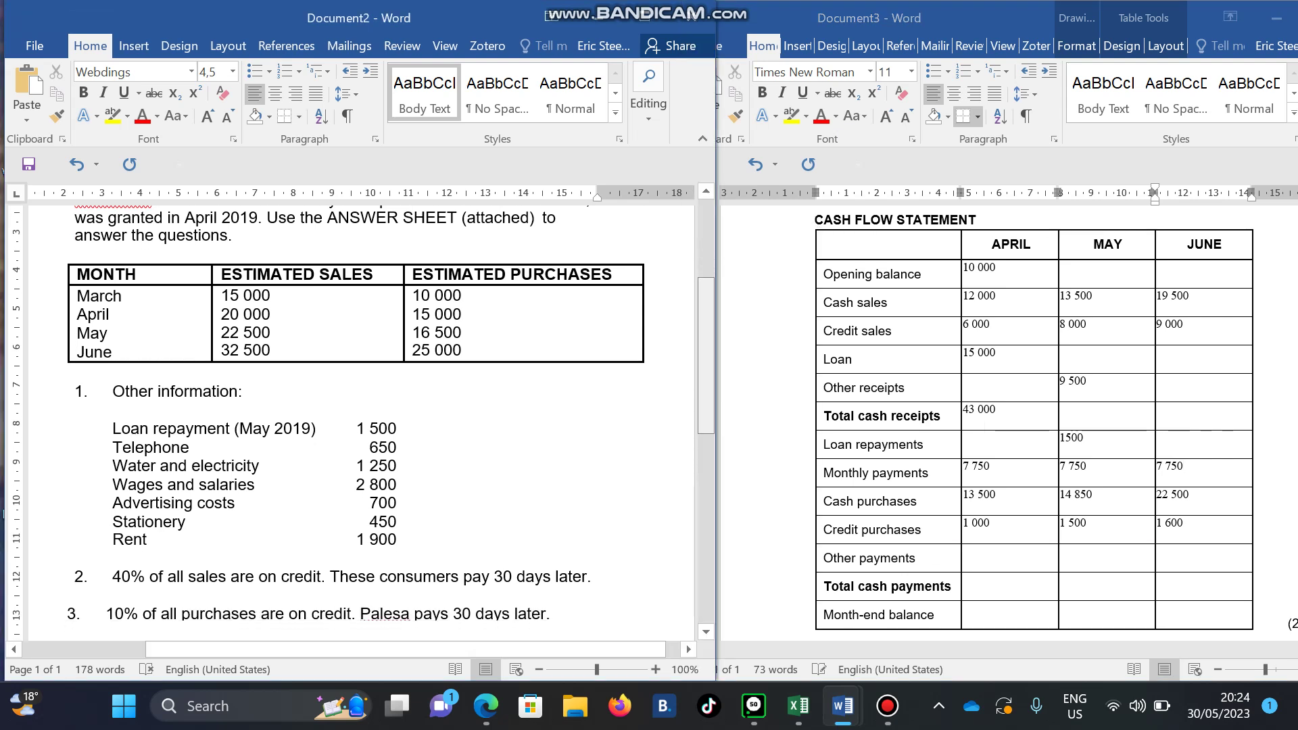